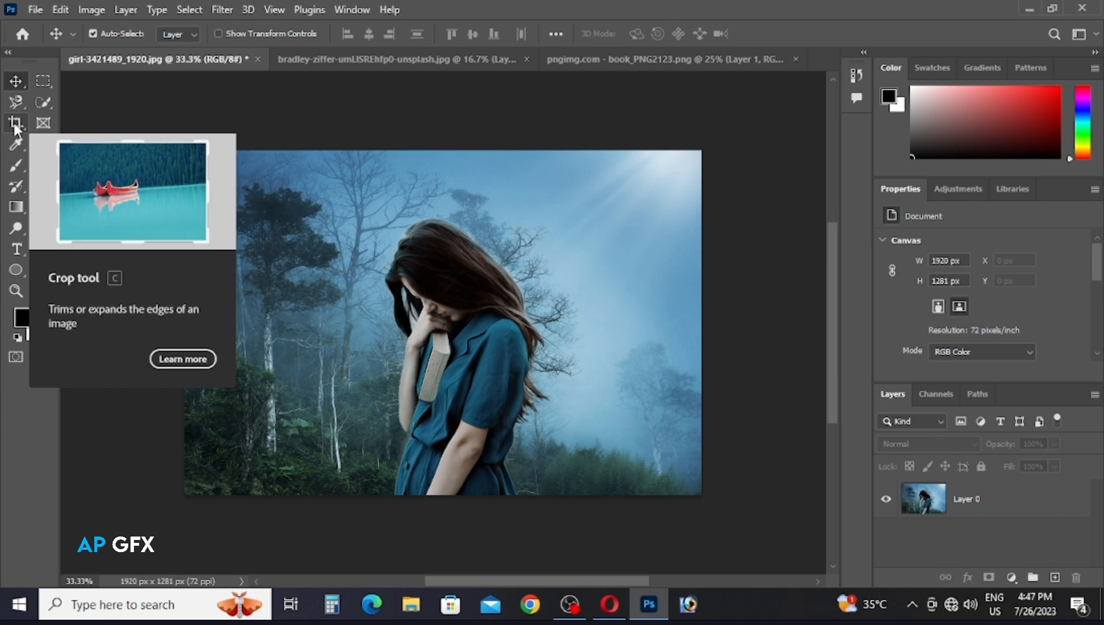
- Crop the girl photo freehand around the woman to about 1086 by 1113 px with the Crop tool
click(15, 125)
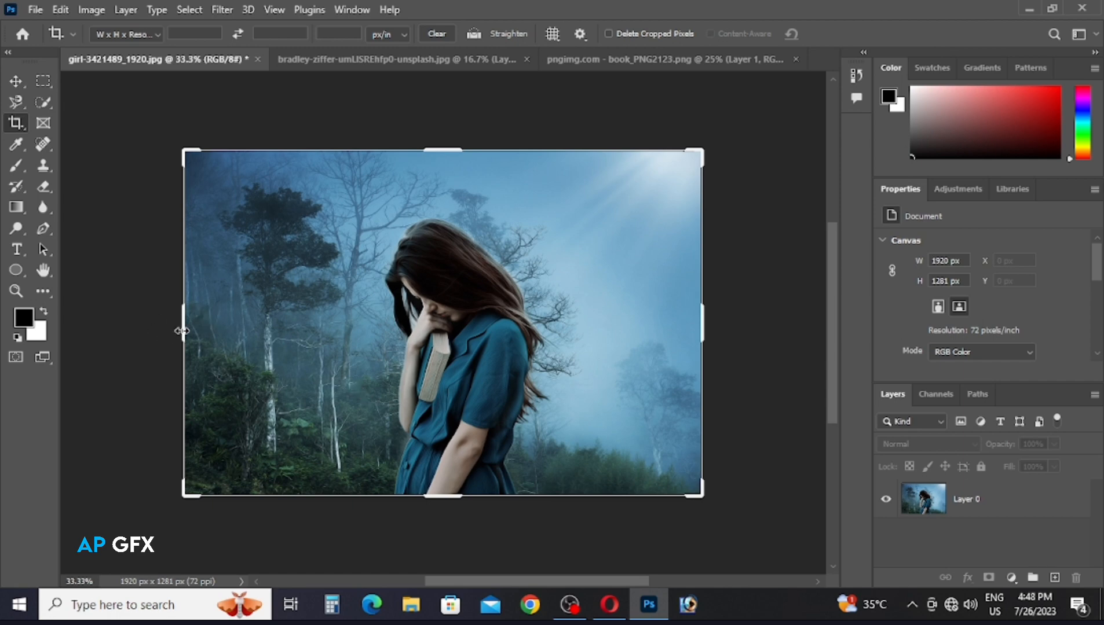
drag(182, 331, 230, 333)
drag(656, 322, 592, 342)
drag(451, 150, 451, 171)
mouse_move(299, 344)
mouse_down()
mouse_move(310, 345)
mouse_move(294, 340)
mouse_up()
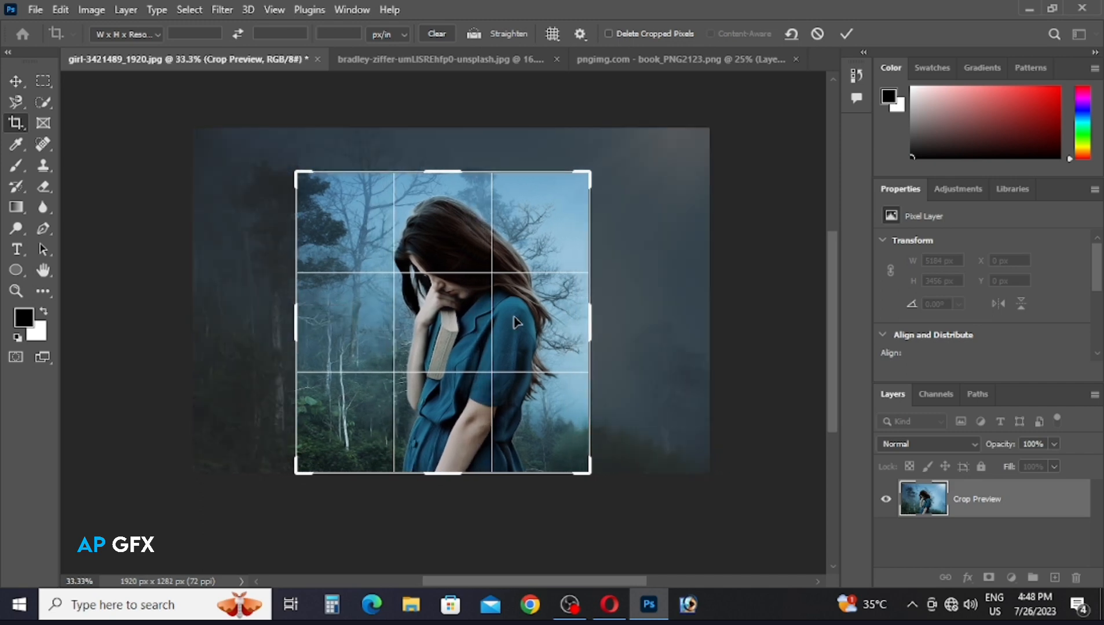
key(Return)
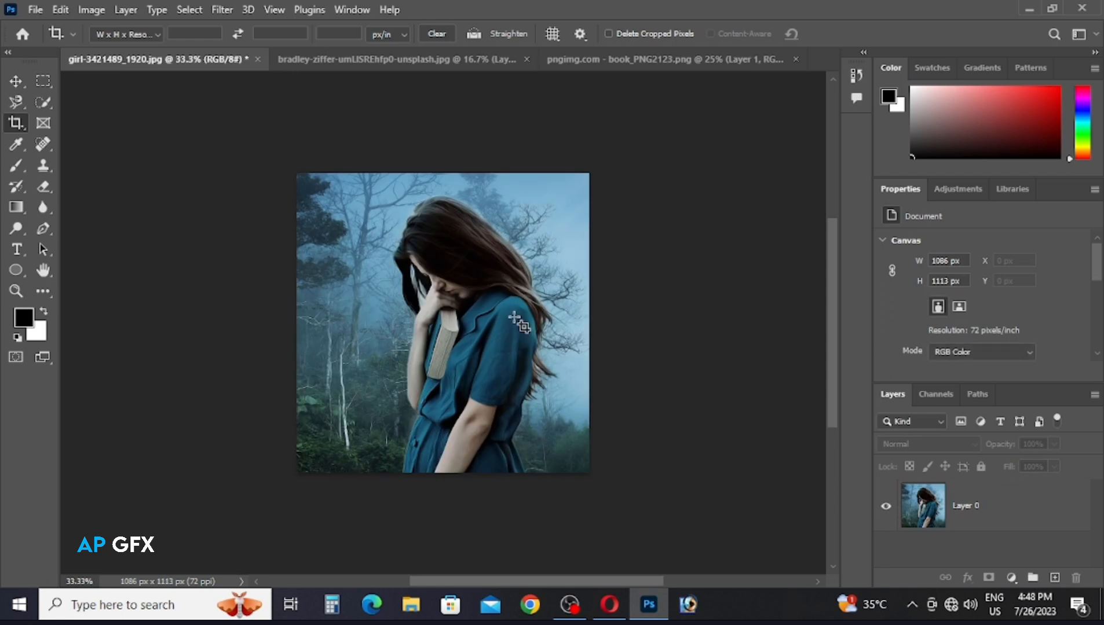
- Reopen the crop and expand its frame on both sides and upward to about 1697 by 1221 px, then apply it
key(ctrl)
key(ctrl+plus)
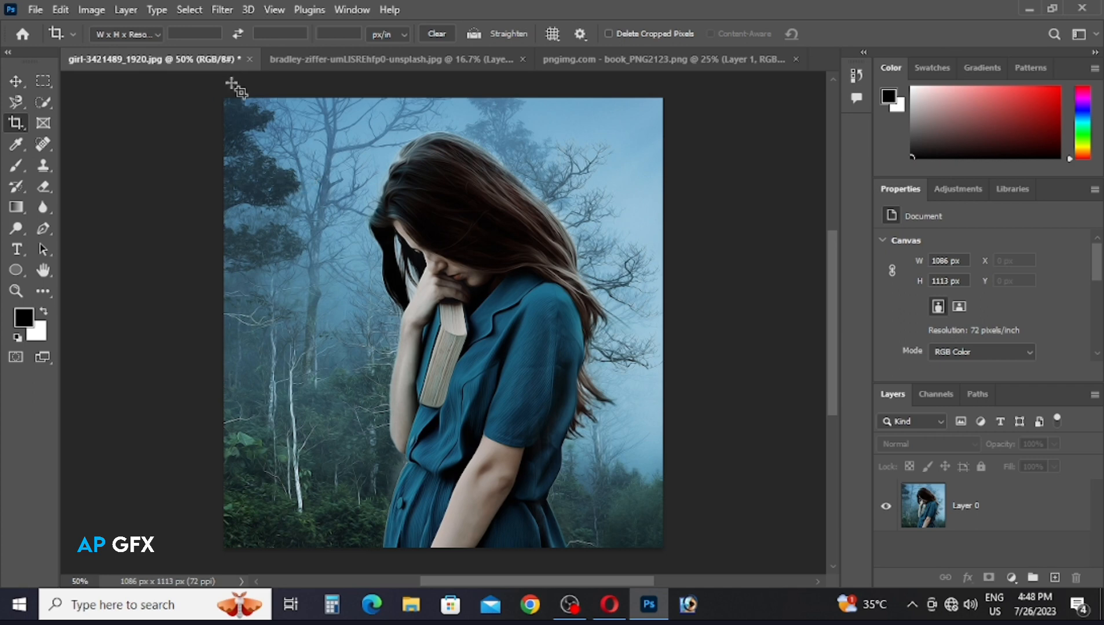
drag(226, 91, 688, 559)
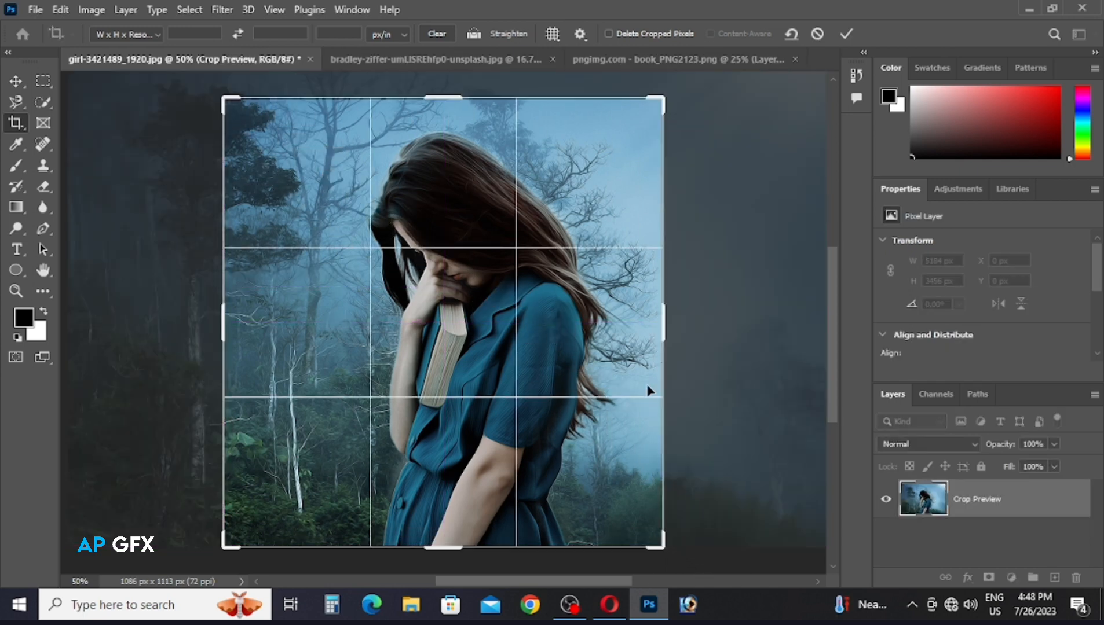
key(ctrl+minus)
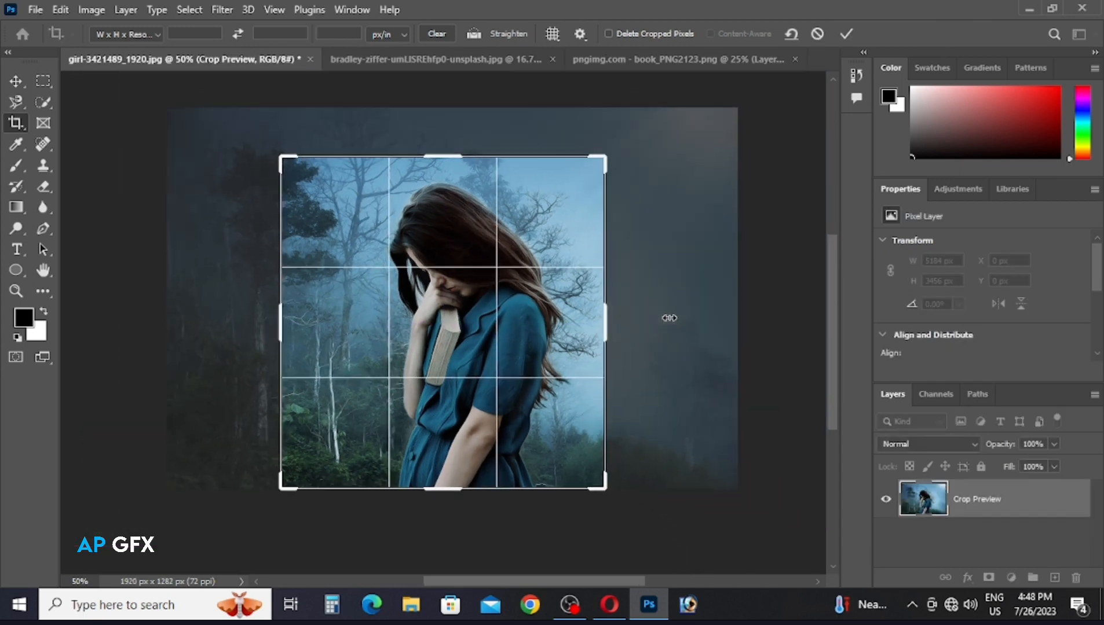
drag(596, 325, 635, 320)
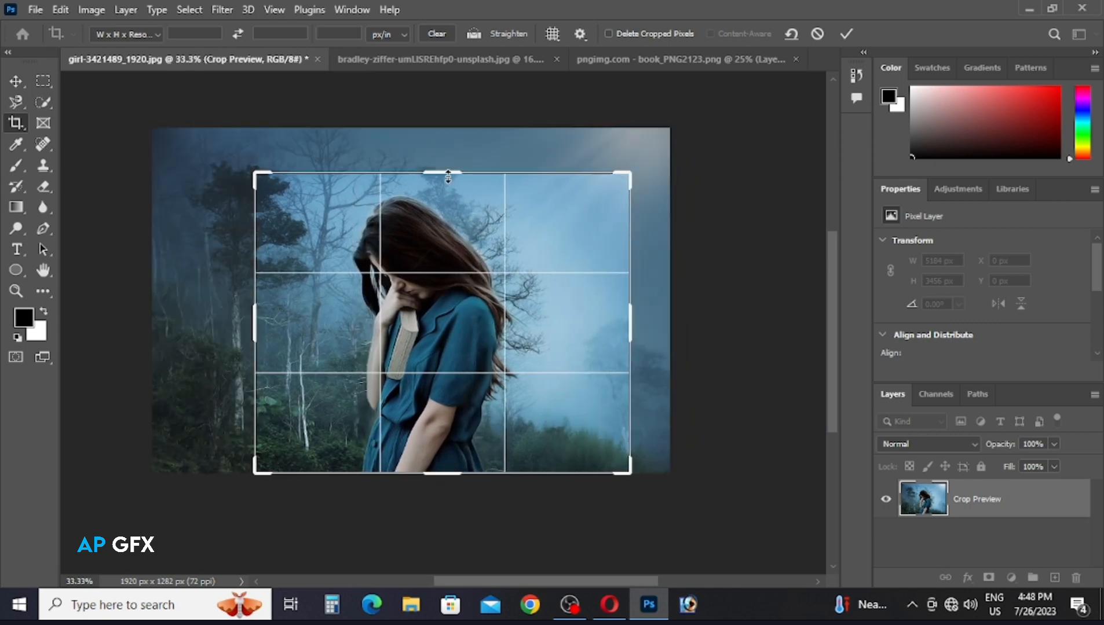
drag(443, 172, 445, 155)
drag(255, 329, 217, 329)
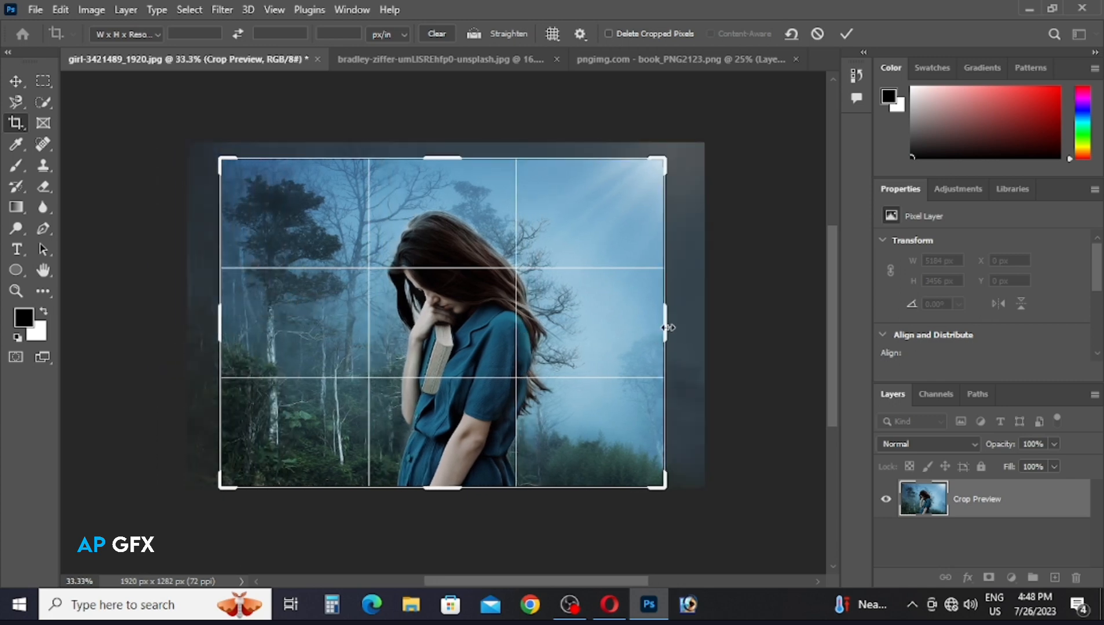
drag(667, 328, 673, 327)
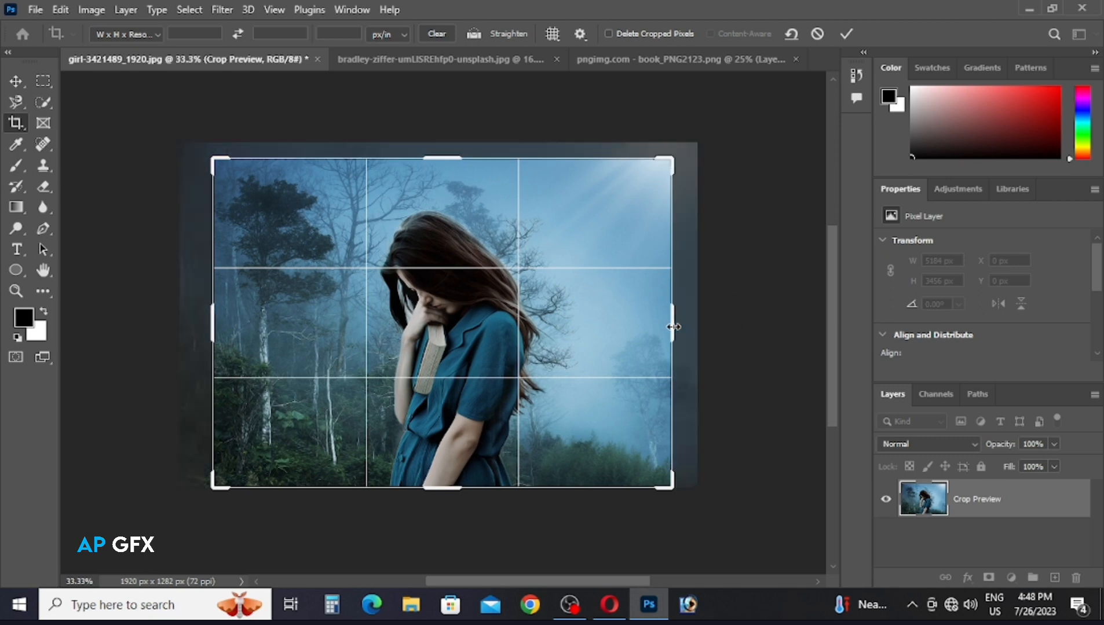
key(Return)
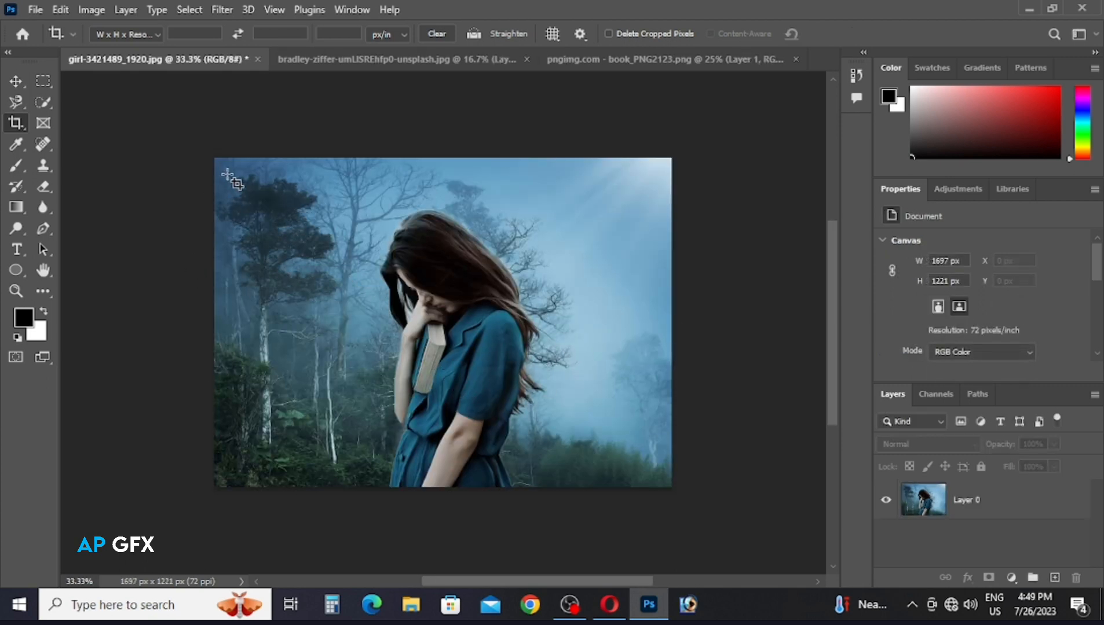
drag(216, 159, 680, 493)
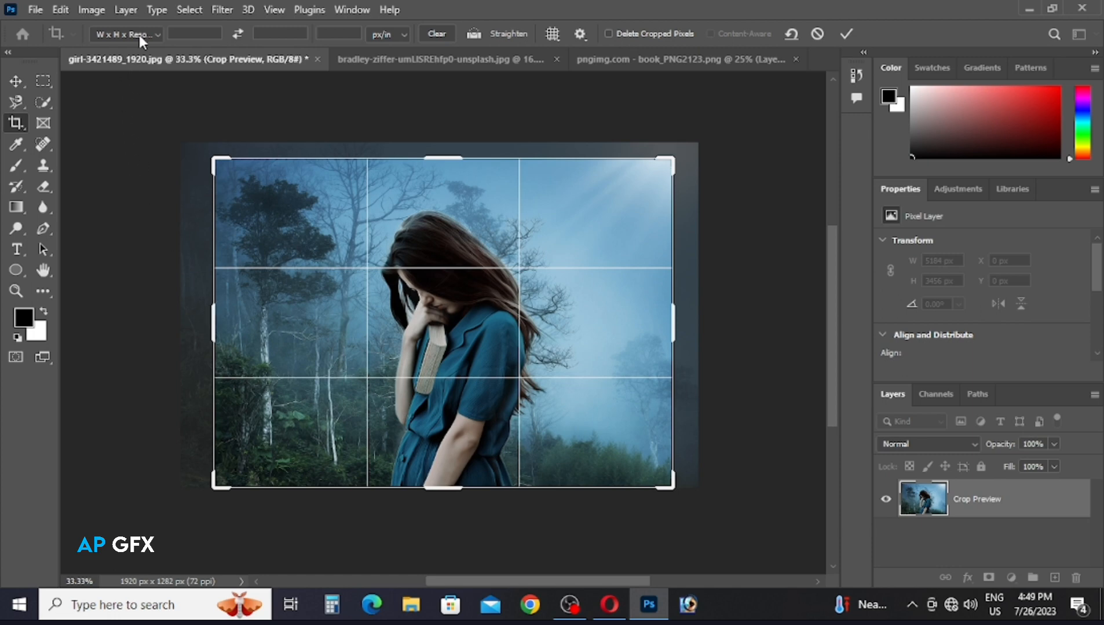
double_click(234, 175)
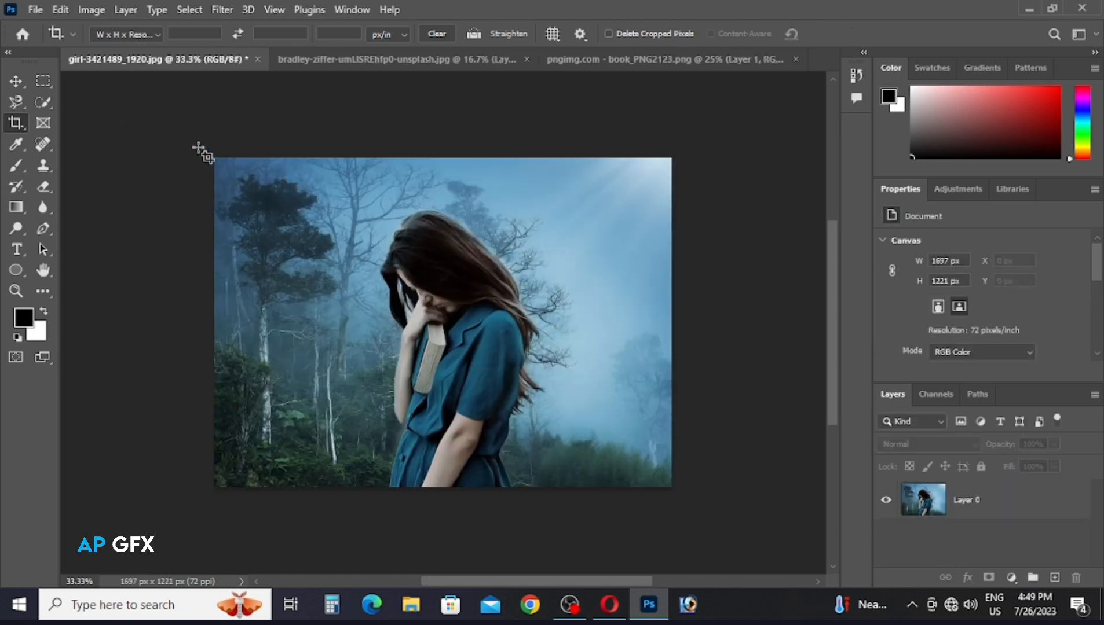
- Set the crop proportions to Original Ratio and shrink the frame from its upper edge
click(141, 33)
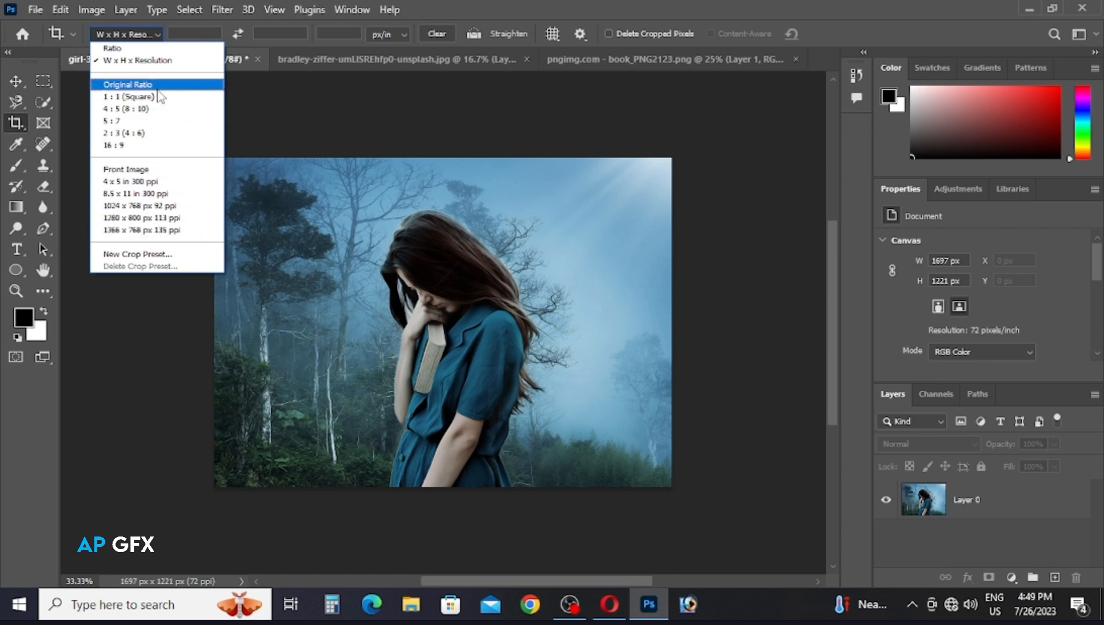
click(129, 85)
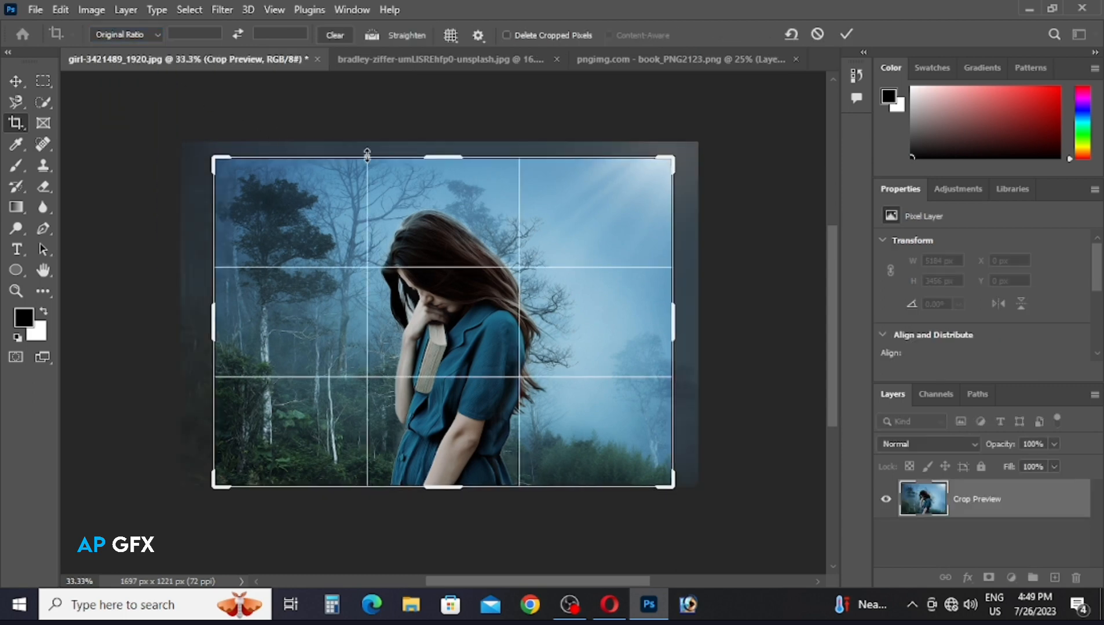
drag(432, 153, 433, 169)
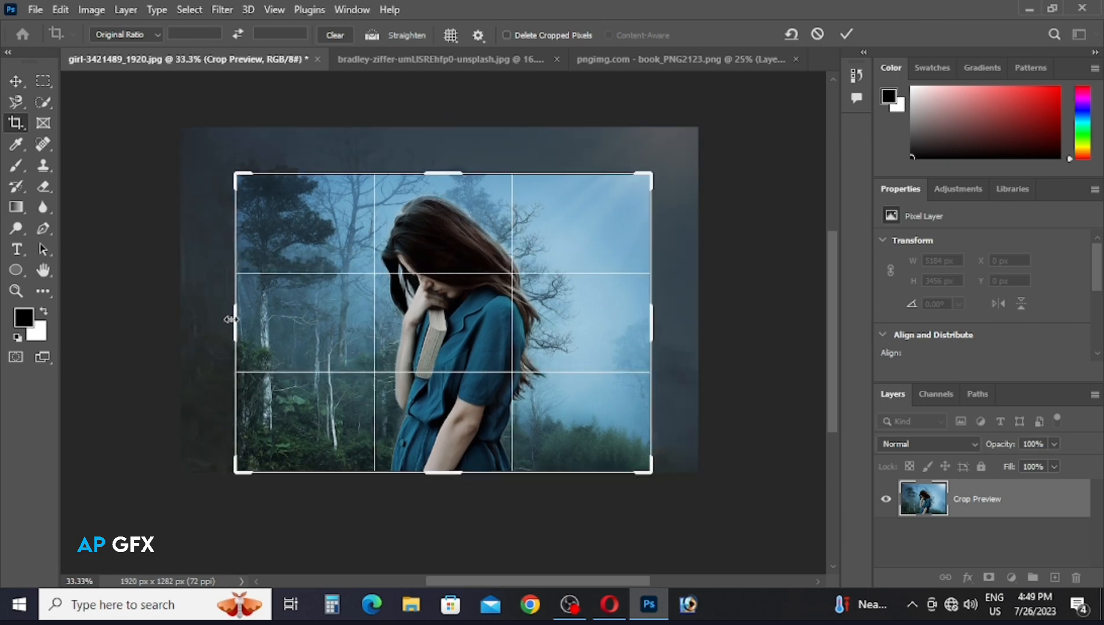
- Set the crop ratio to 1 : 1 (Square), reposition the photo in the frame and apply the crop
click(124, 34)
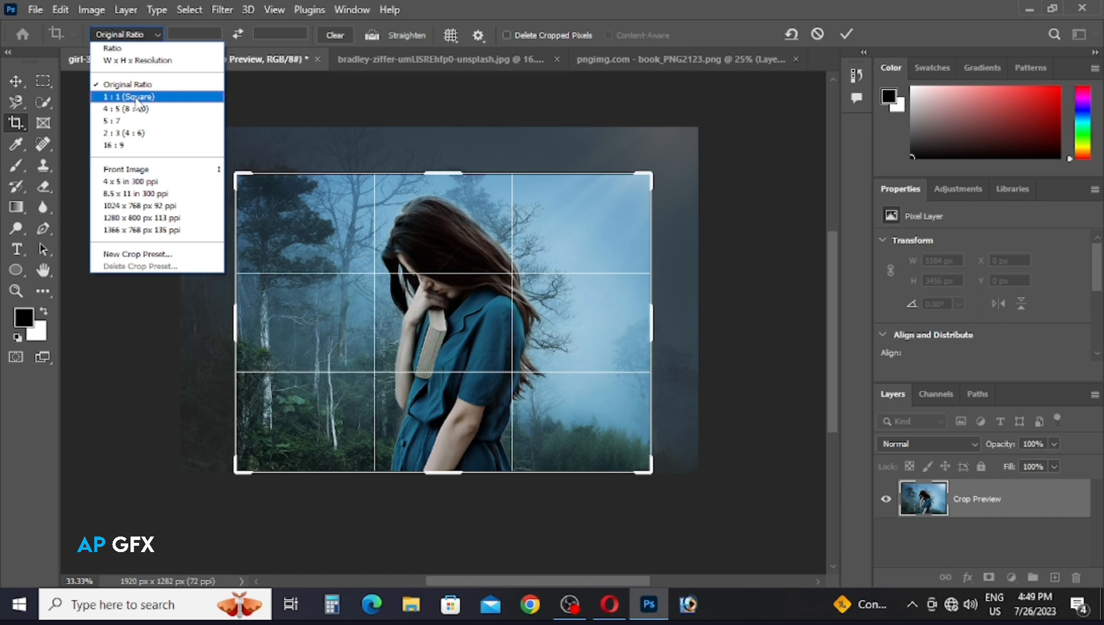
click(136, 97)
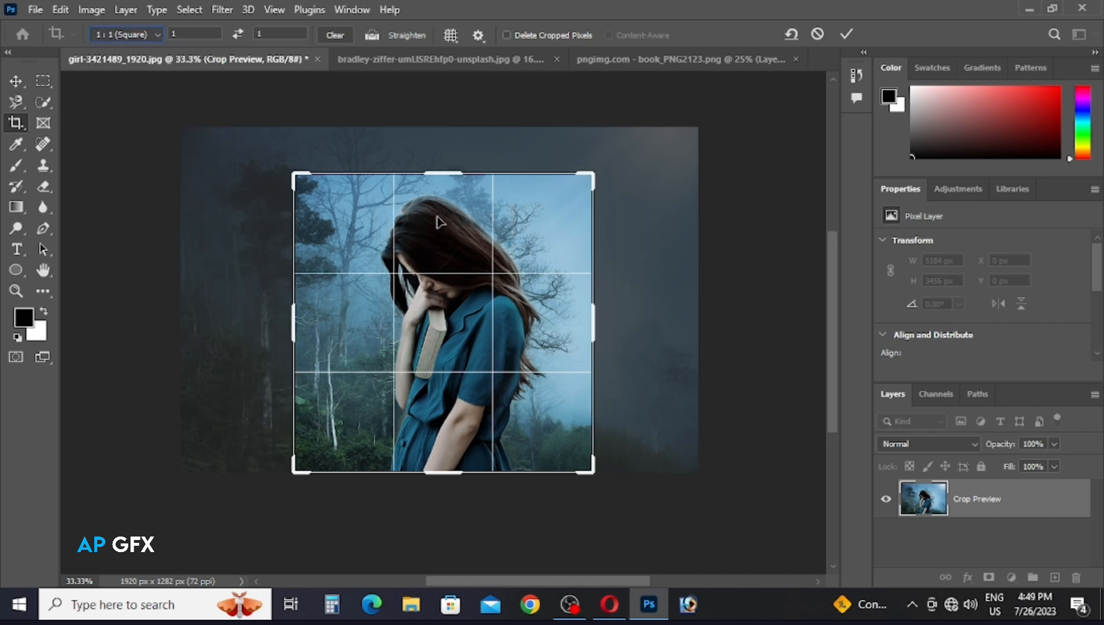
drag(457, 262, 451, 277)
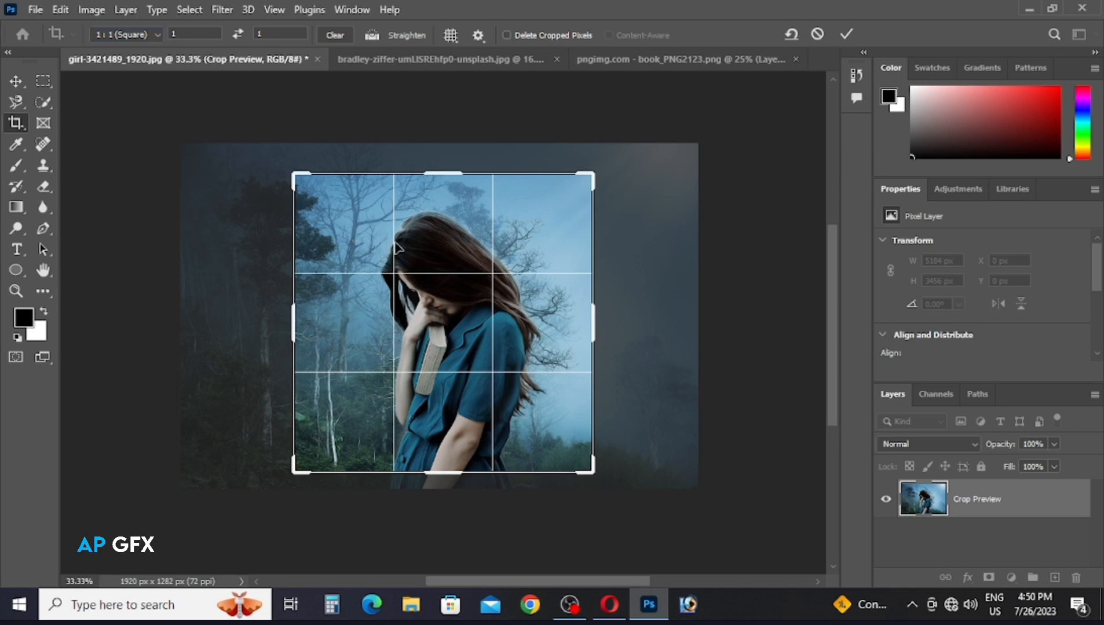
key(Return)
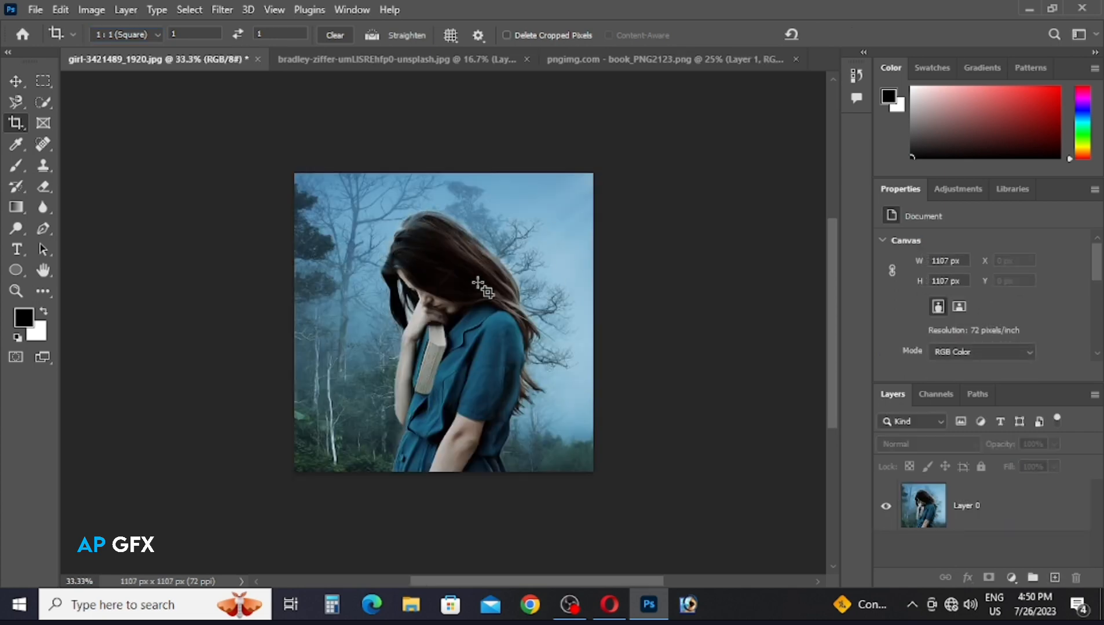
- Reopen the crop, switch it to W x H x Resolution, and widen and heighten the frame freely
drag(292, 169, 680, 508)
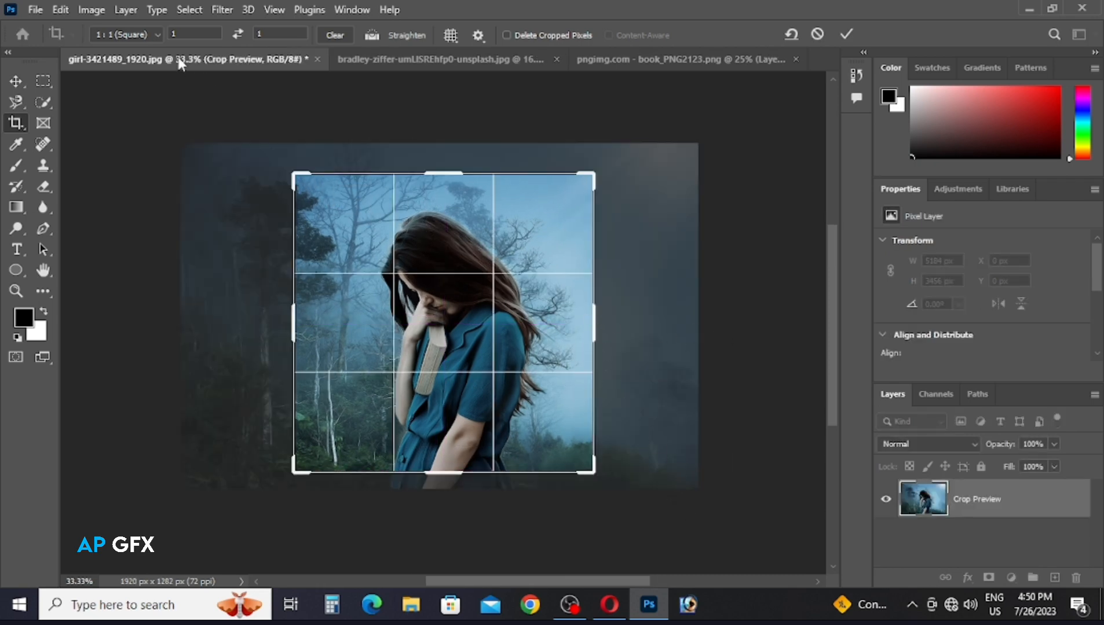
click(156, 35)
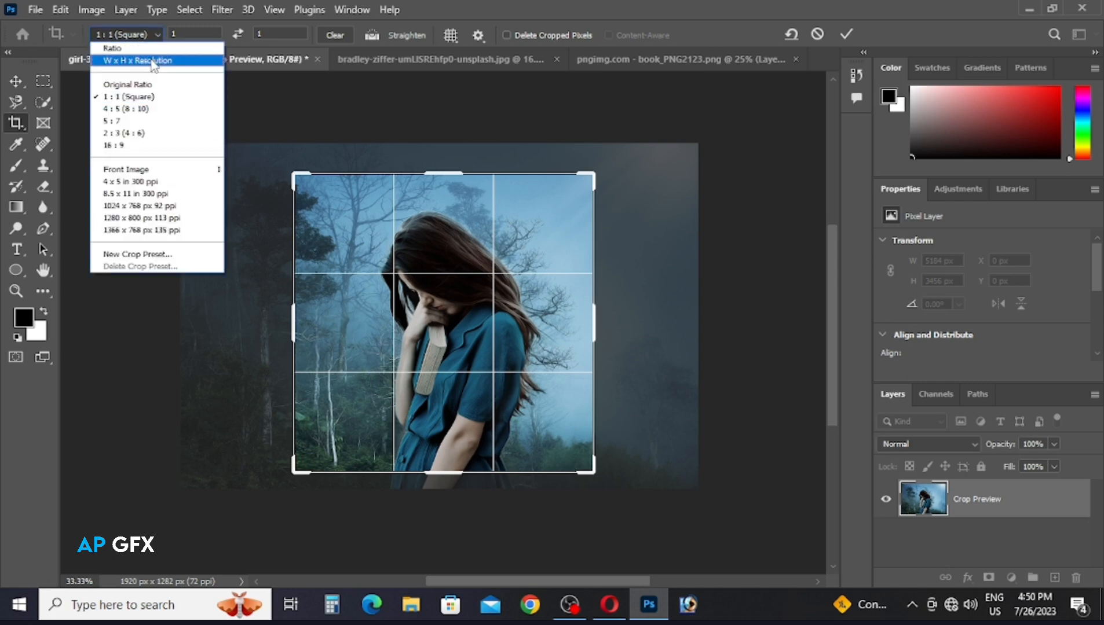
click(166, 61)
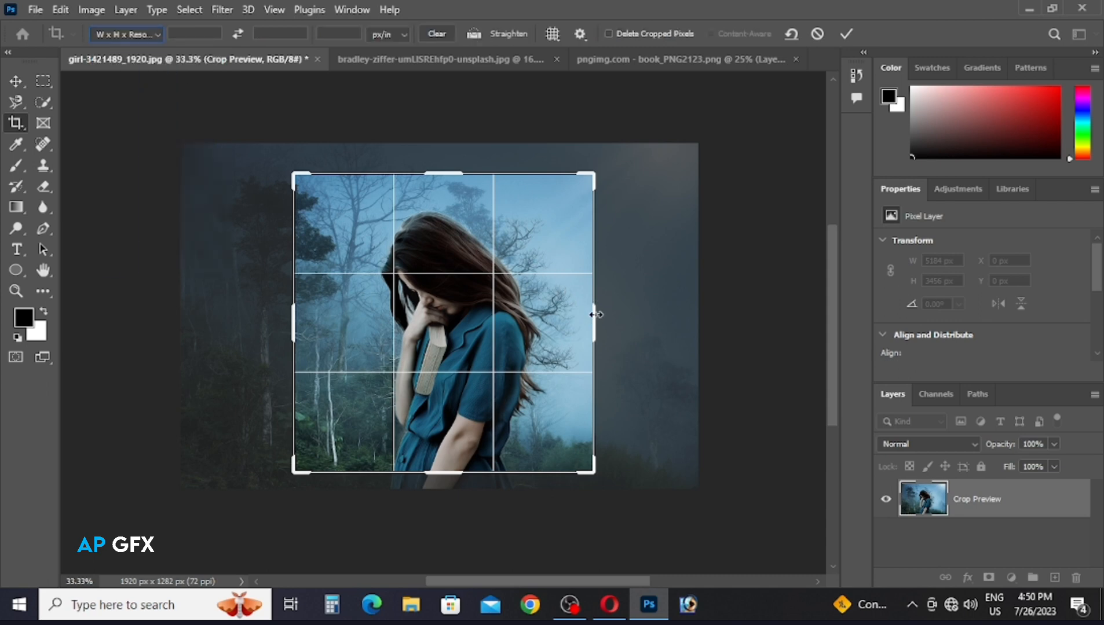
mouse_move(601, 316)
mouse_down()
mouse_move(660, 330)
mouse_move(613, 323)
mouse_up()
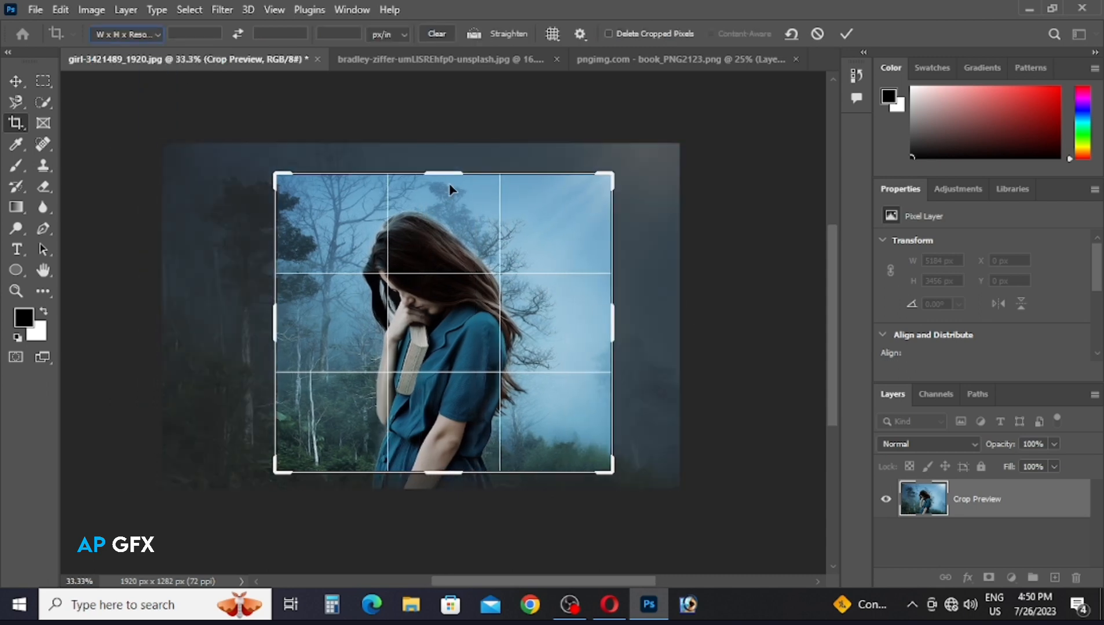
drag(451, 170, 452, 158)
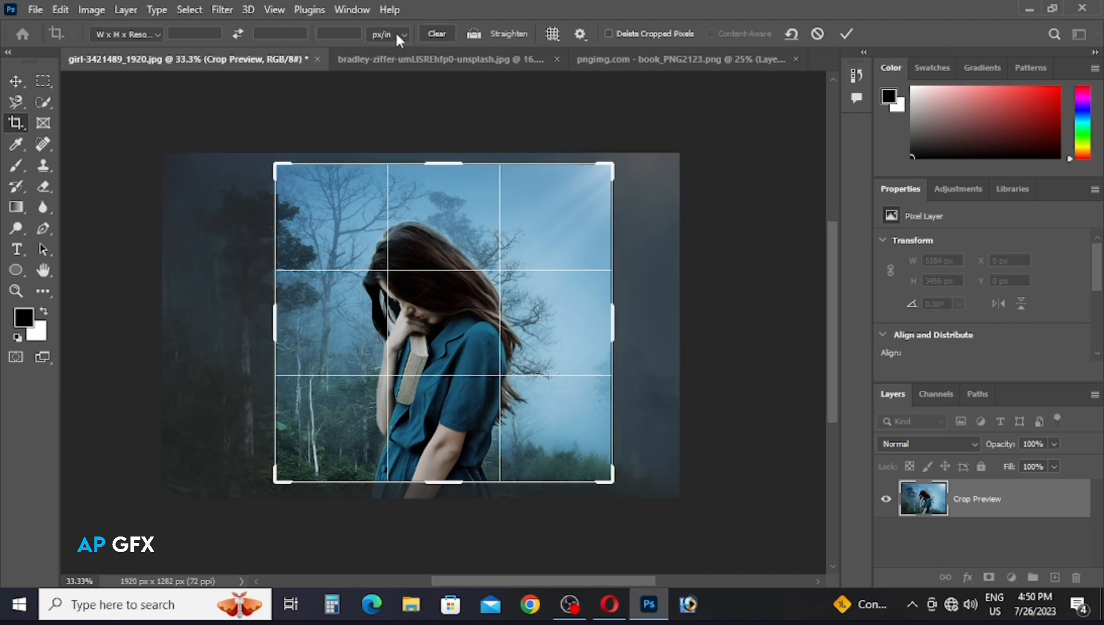
click(151, 36)
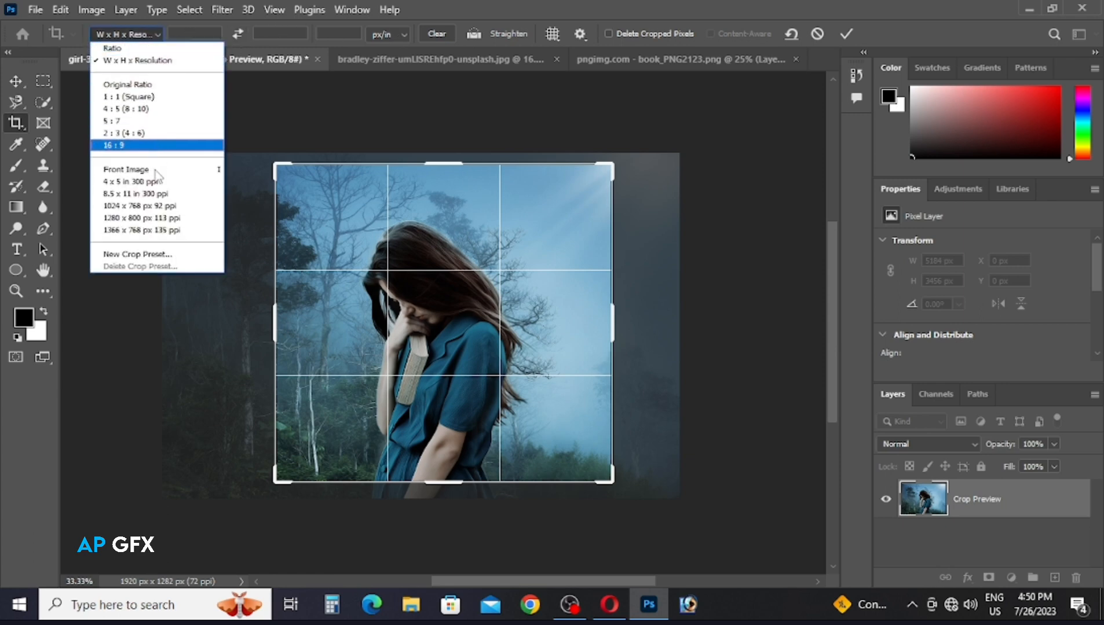
click(161, 255)
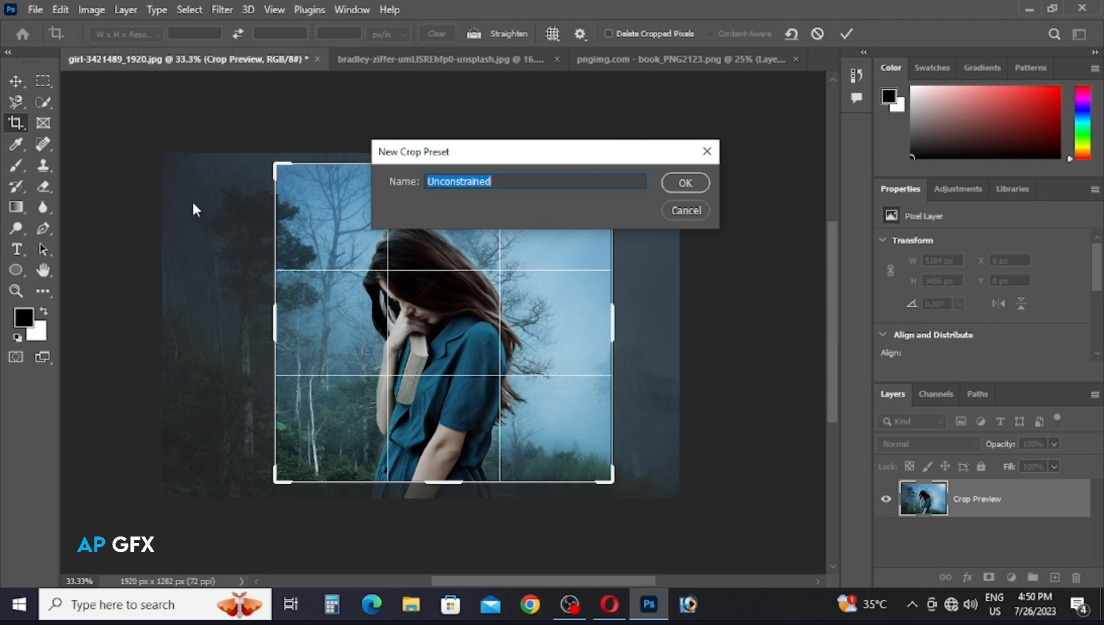
click(684, 210)
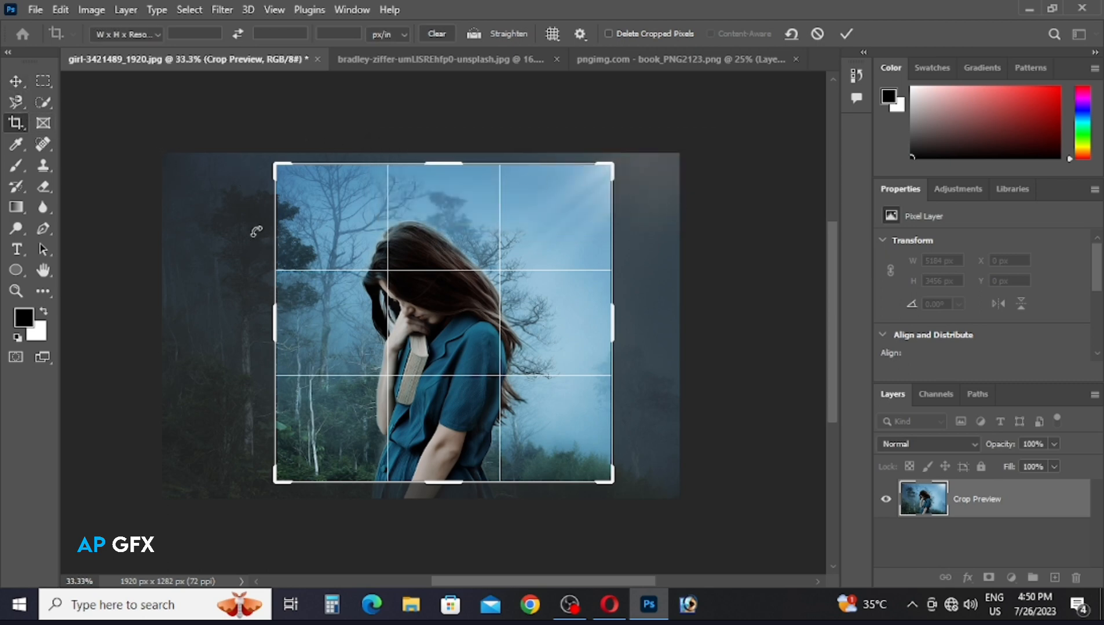
- Apply the crop at about 1245 by 1179 px, then revert the girl photo to its last saved version
key(Return)
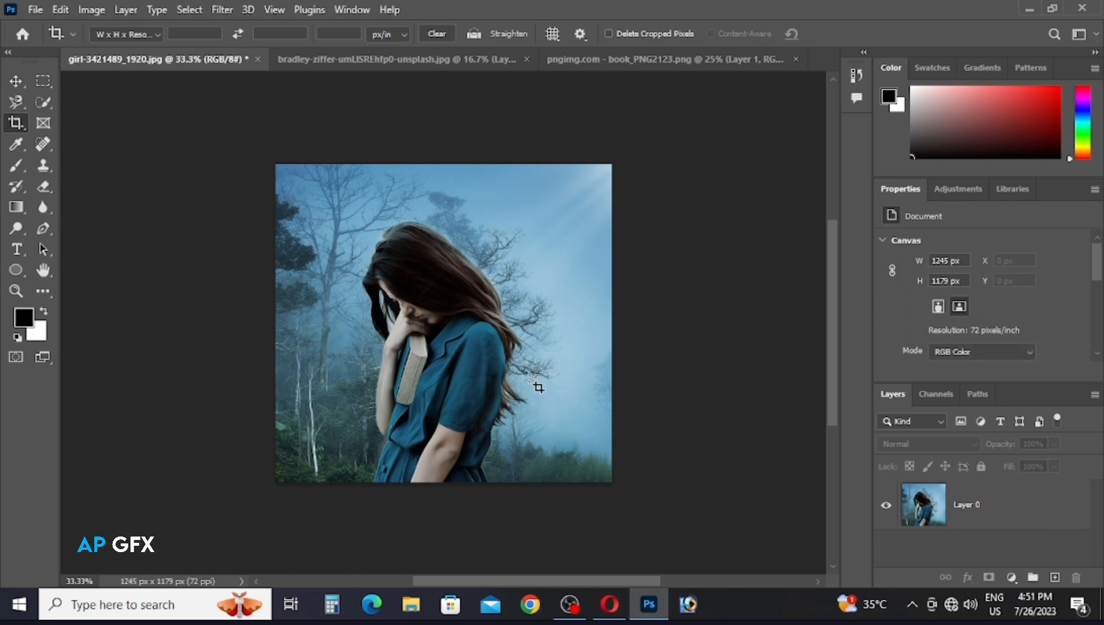
click(37, 10)
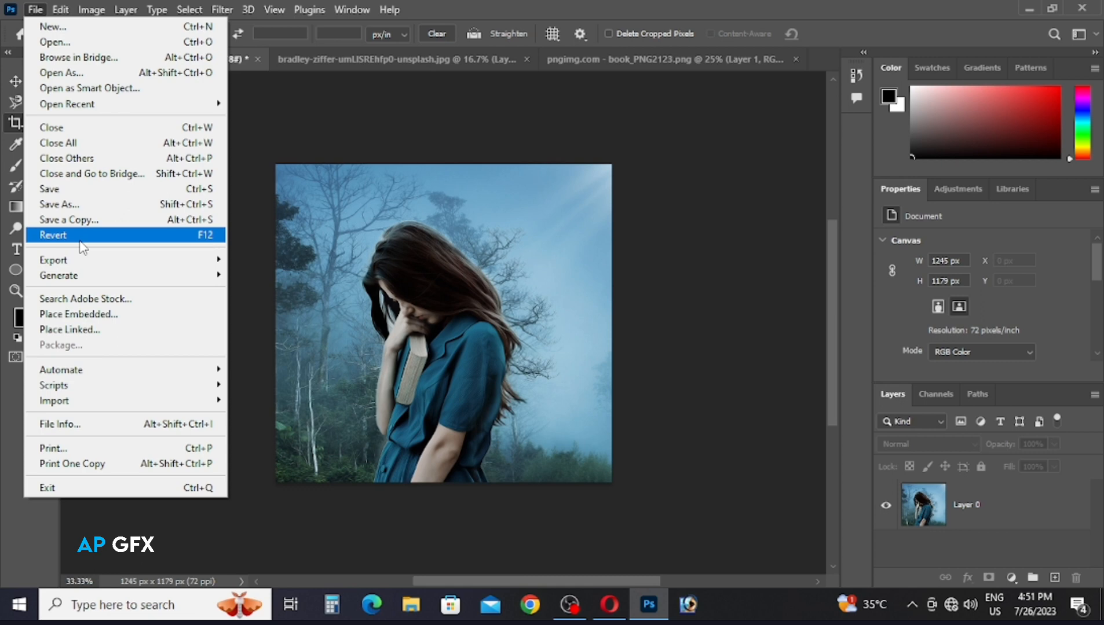
click(81, 241)
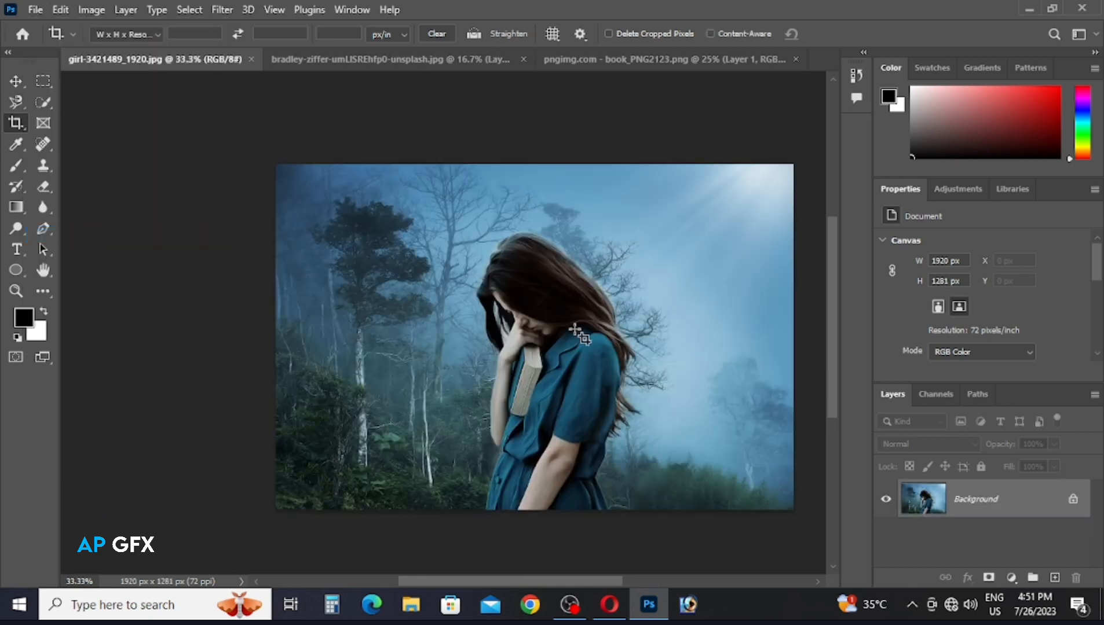
drag(575, 329, 475, 305)
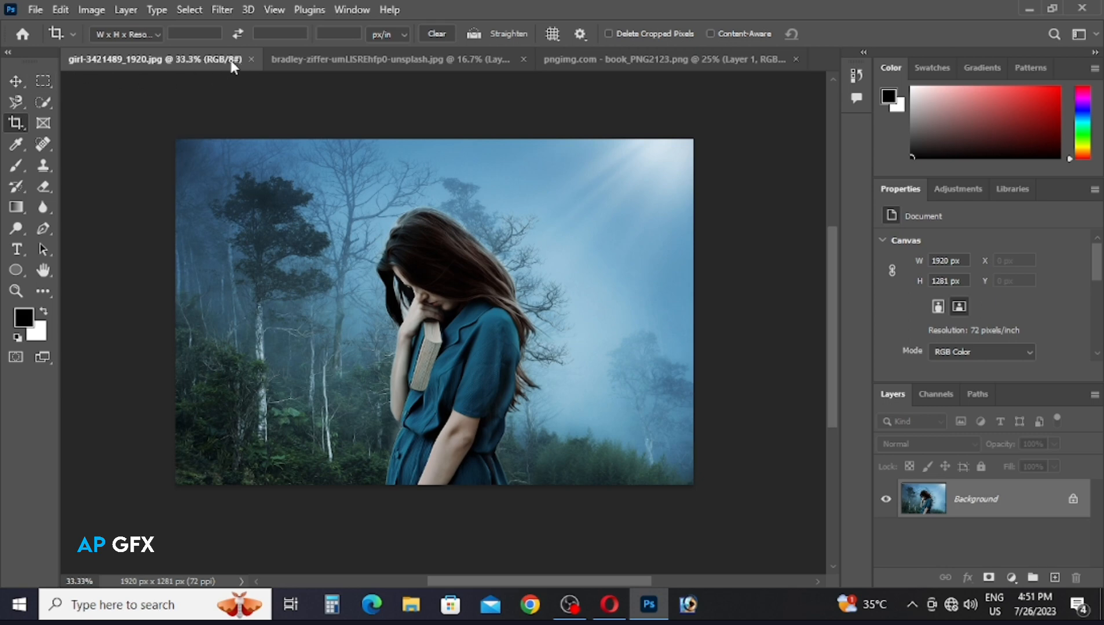
- Switch to the watch photo, reopen its crop frame and apply it at full size
click(360, 59)
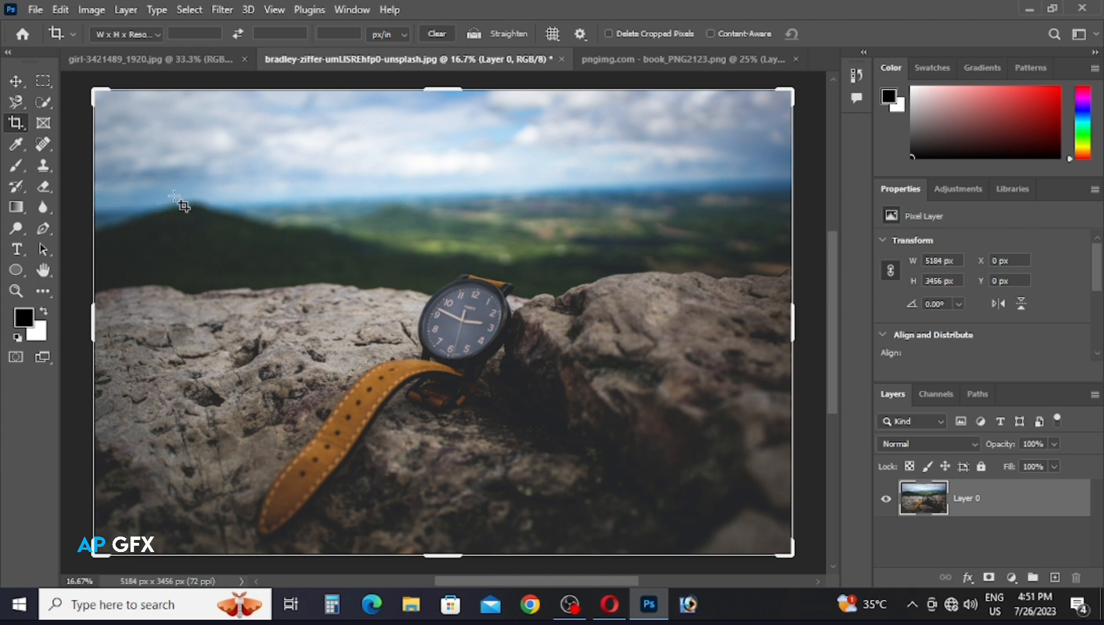
click(446, 200)
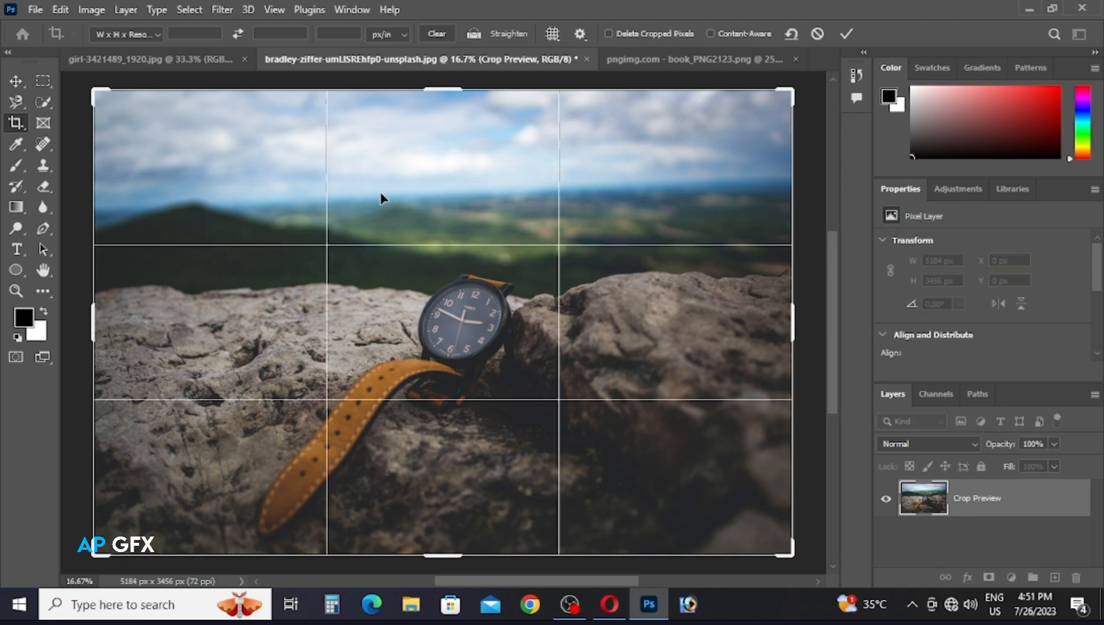
key(Return)
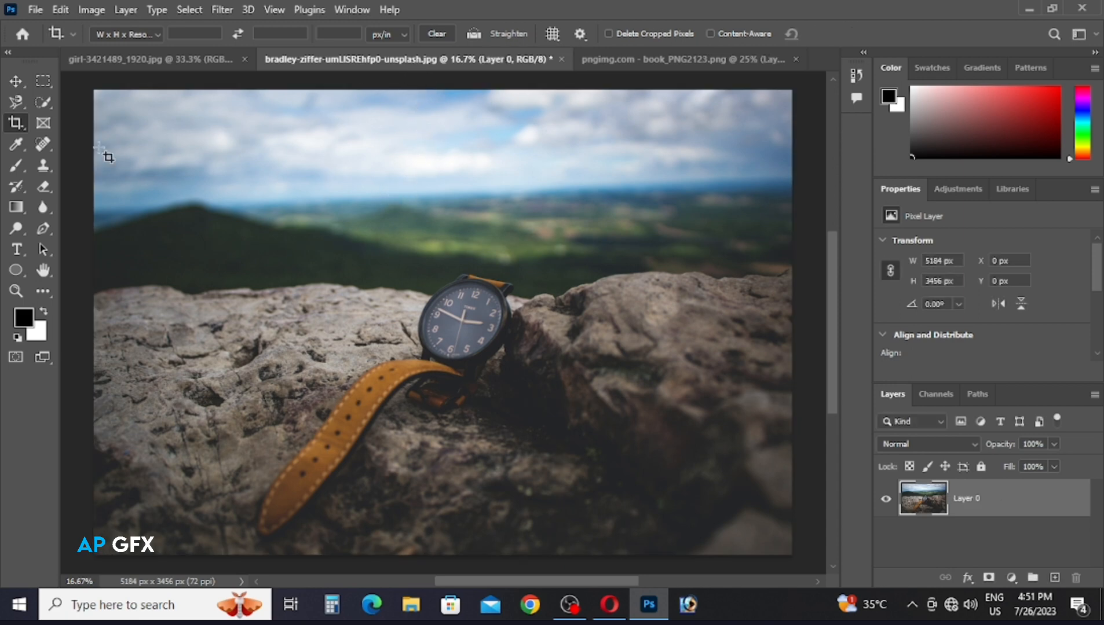
- Straighten the watch photo along the distant horizon and apply the crop at about 4799 by 3179 px
click(21, 124)
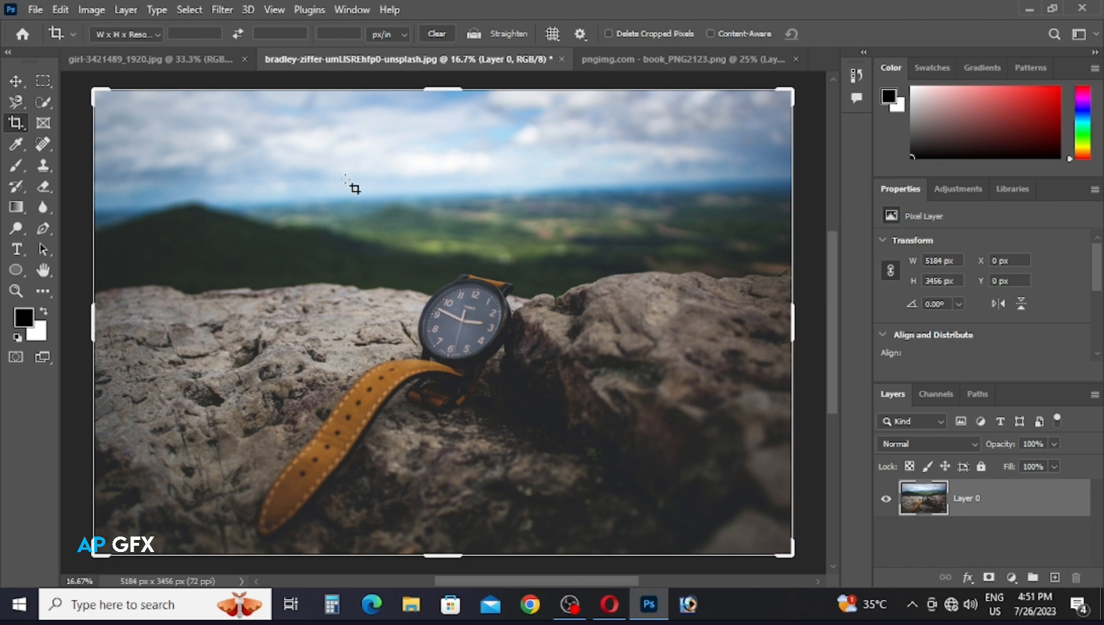
click(475, 35)
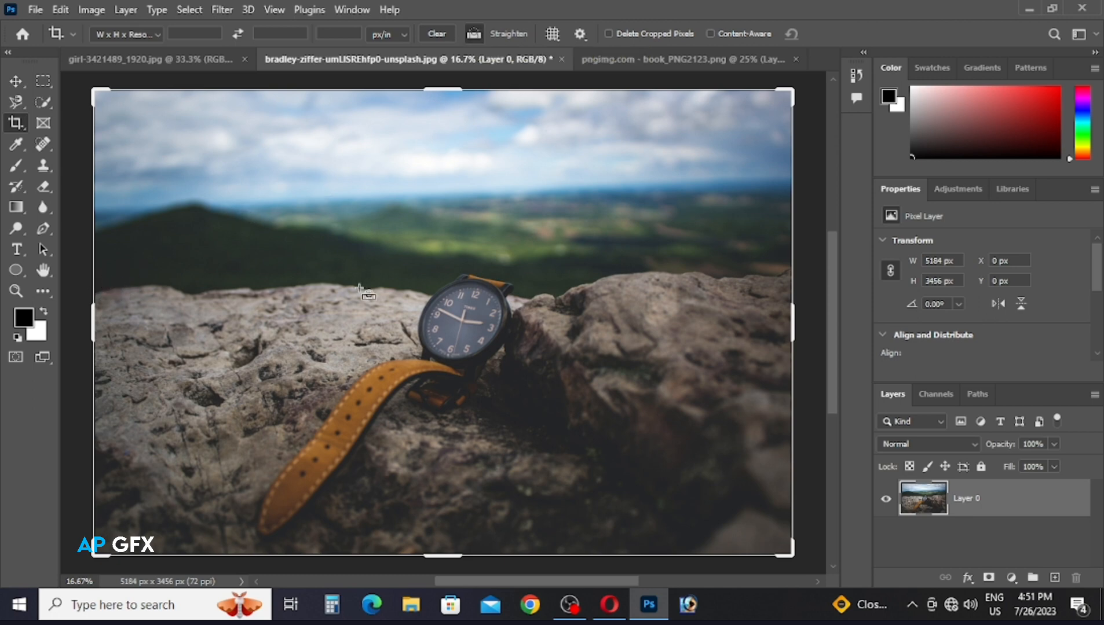
drag(126, 214, 786, 177)
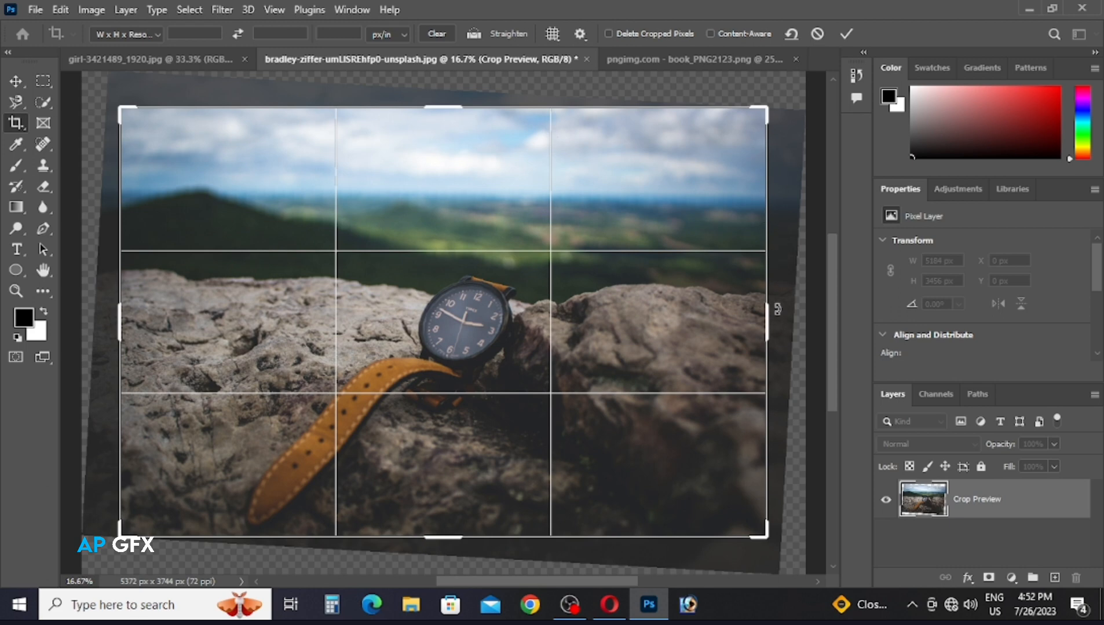
drag(767, 313, 770, 314)
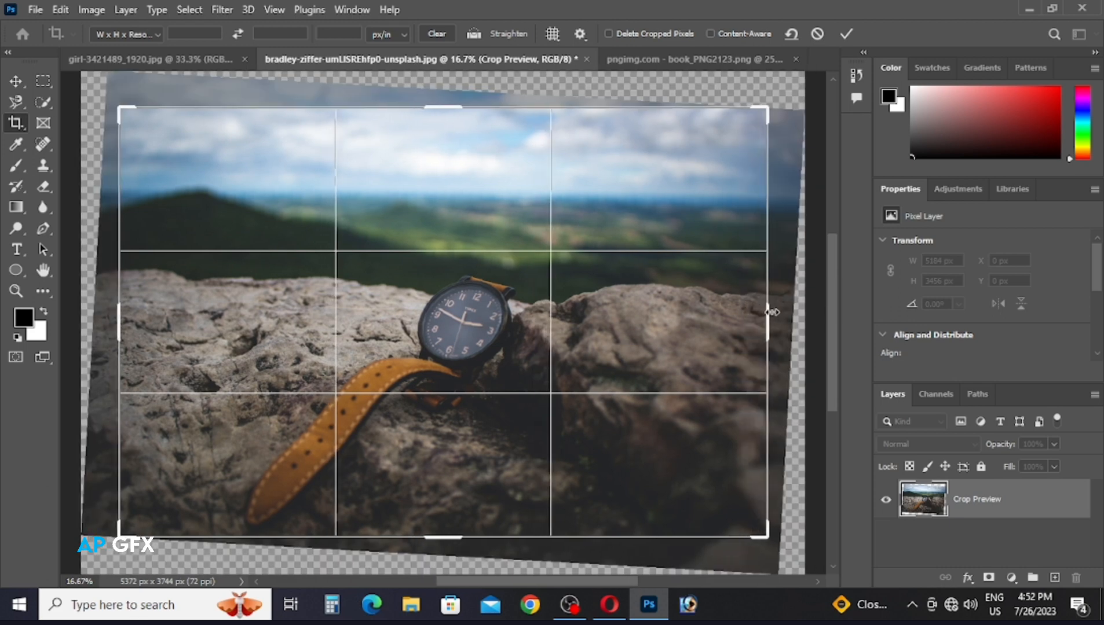
drag(441, 110, 459, 109)
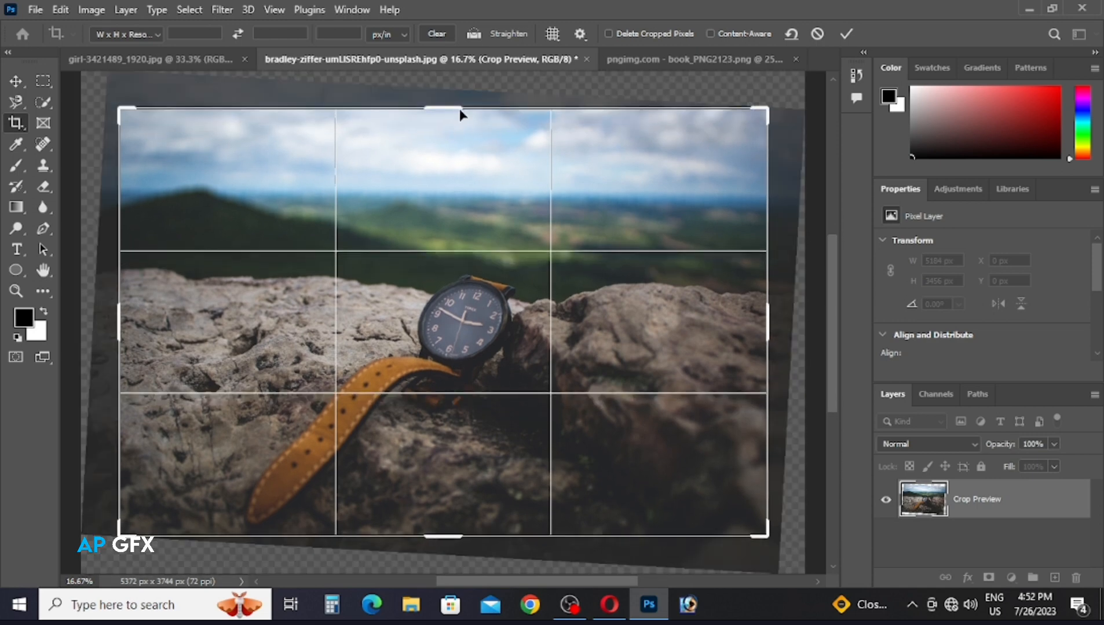
key(Return)
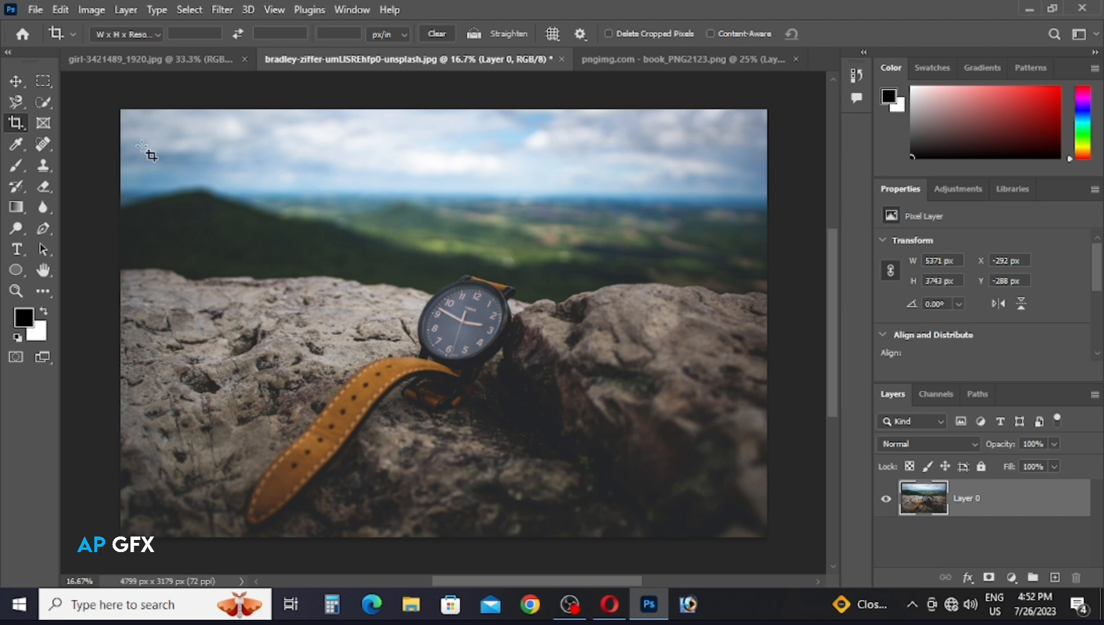
- Narrow the watch photo's crop to about 3768 px wide, then reopen it and widen it to about 4092 px
drag(110, 104, 799, 550)
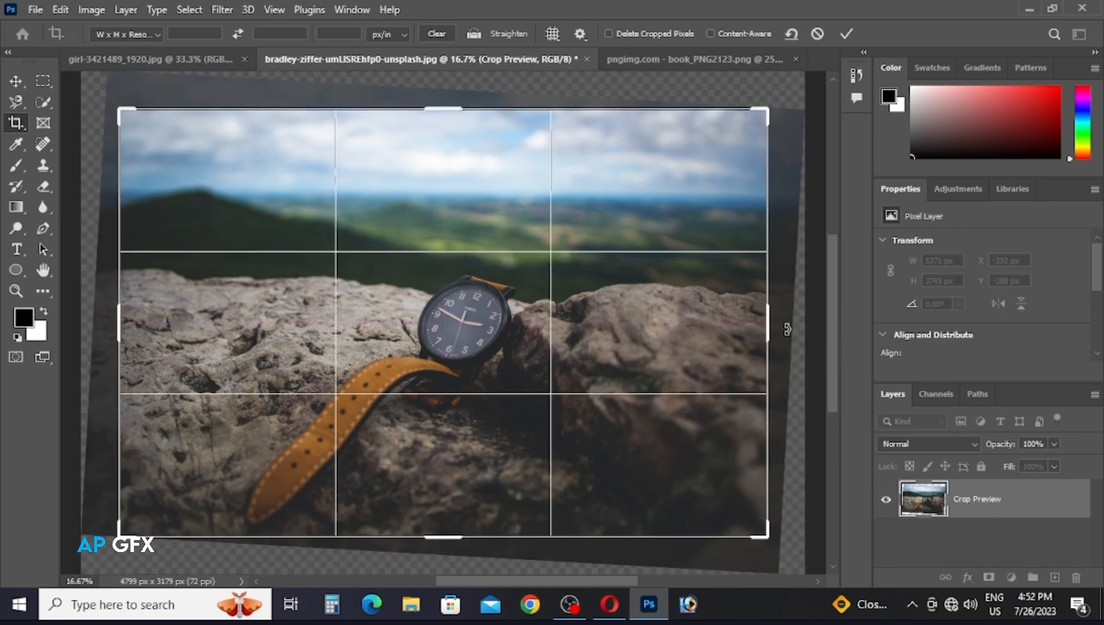
drag(769, 316, 704, 316)
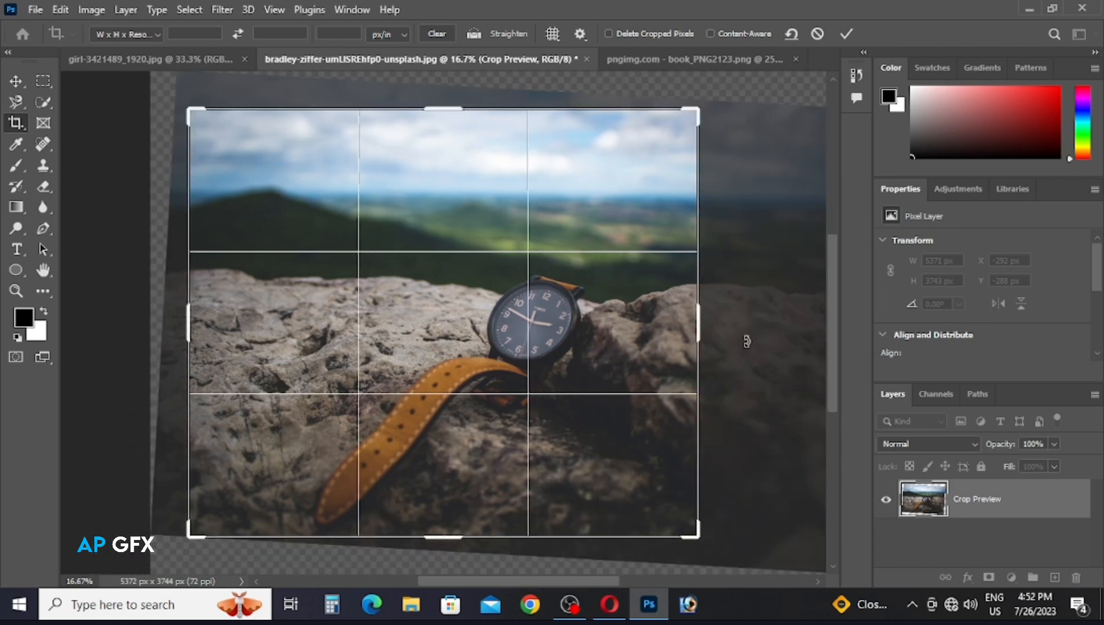
key(Return)
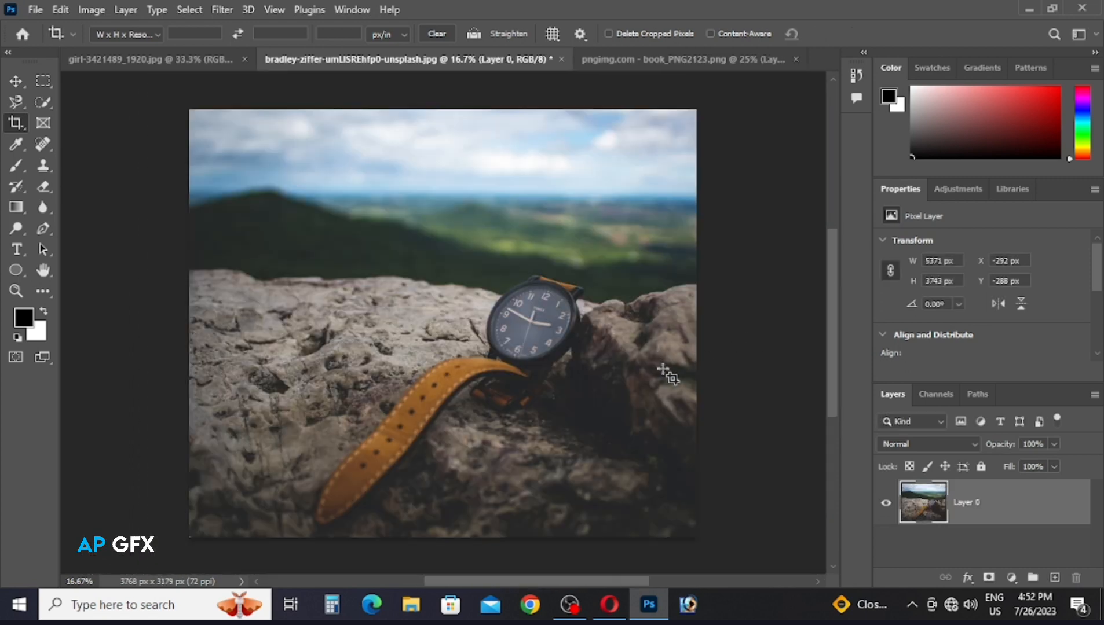
drag(193, 111, 727, 603)
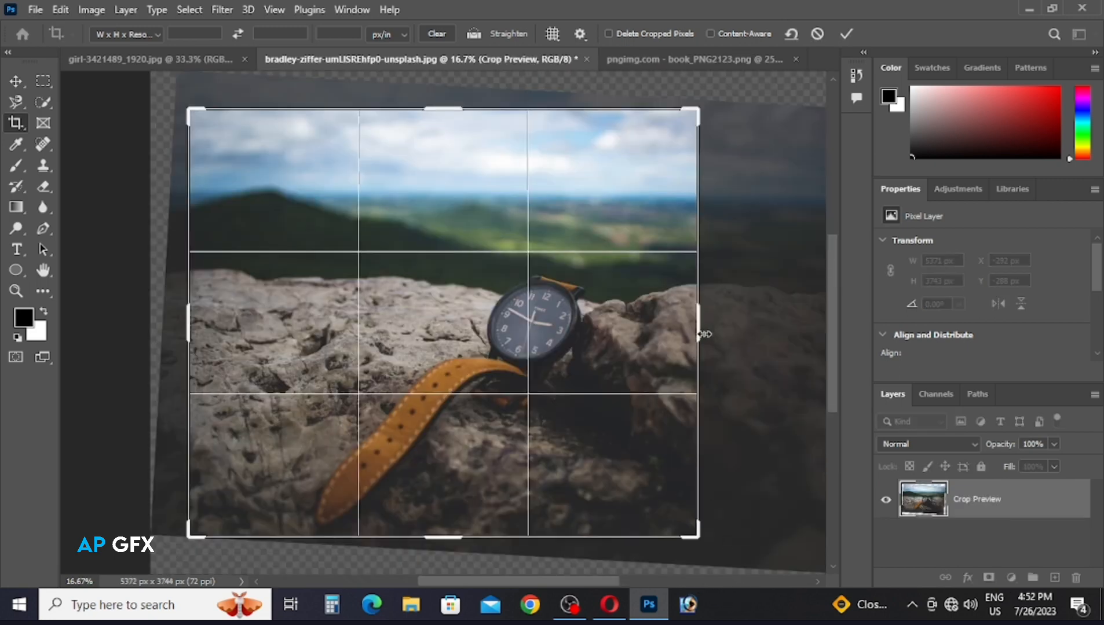
drag(701, 331, 725, 338)
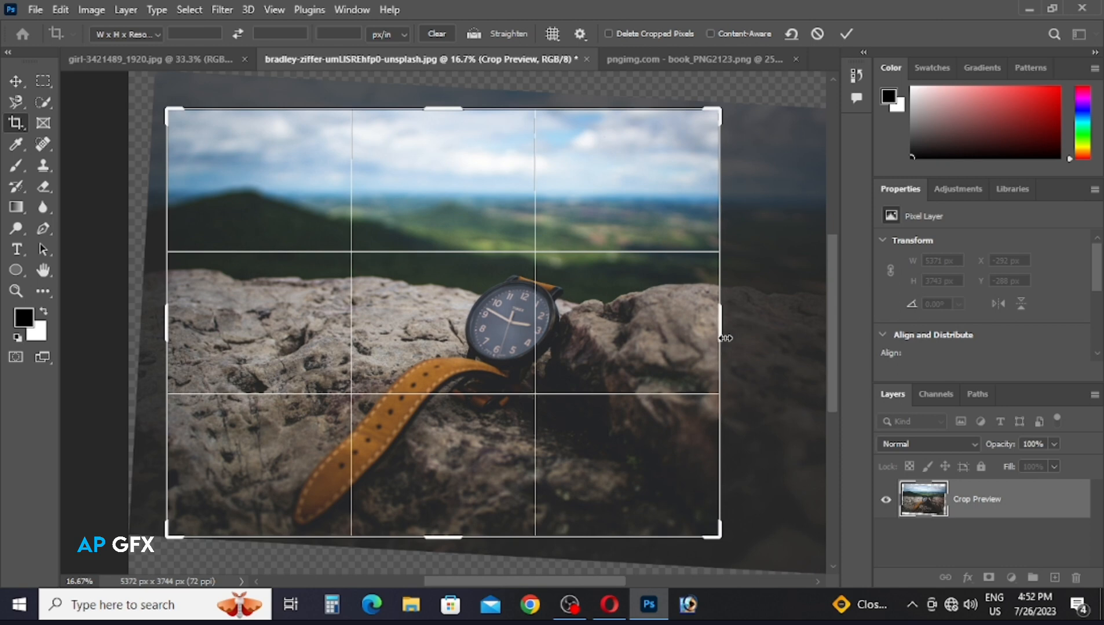
key(Return)
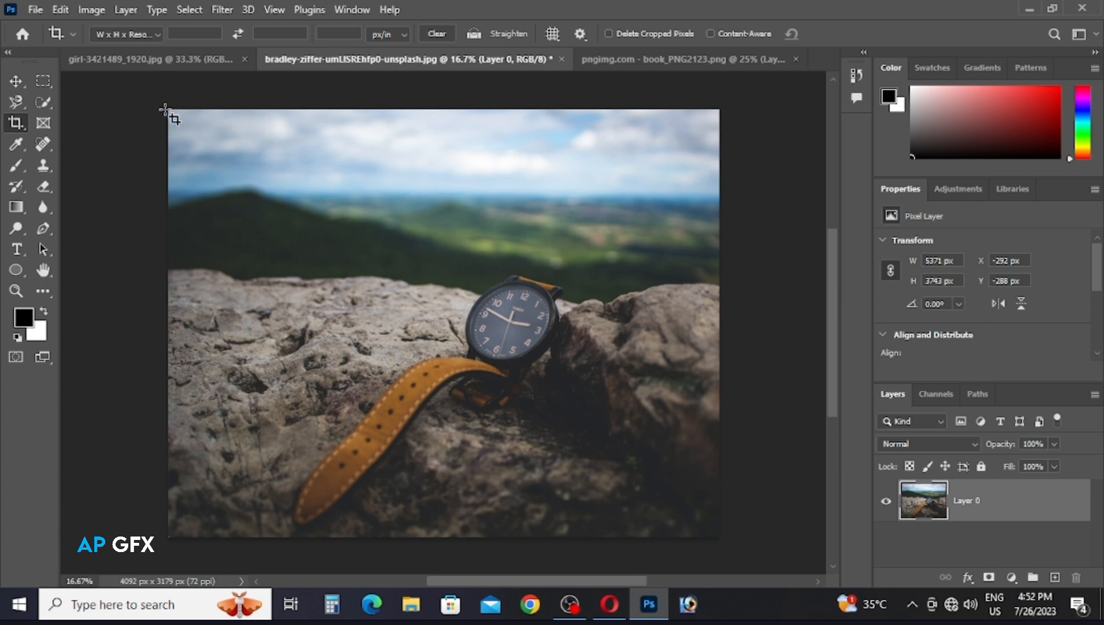
- Nudge the crop frame's upper edge and apply it, then revert the watch photo to its last saved version
drag(167, 114, 720, 438)
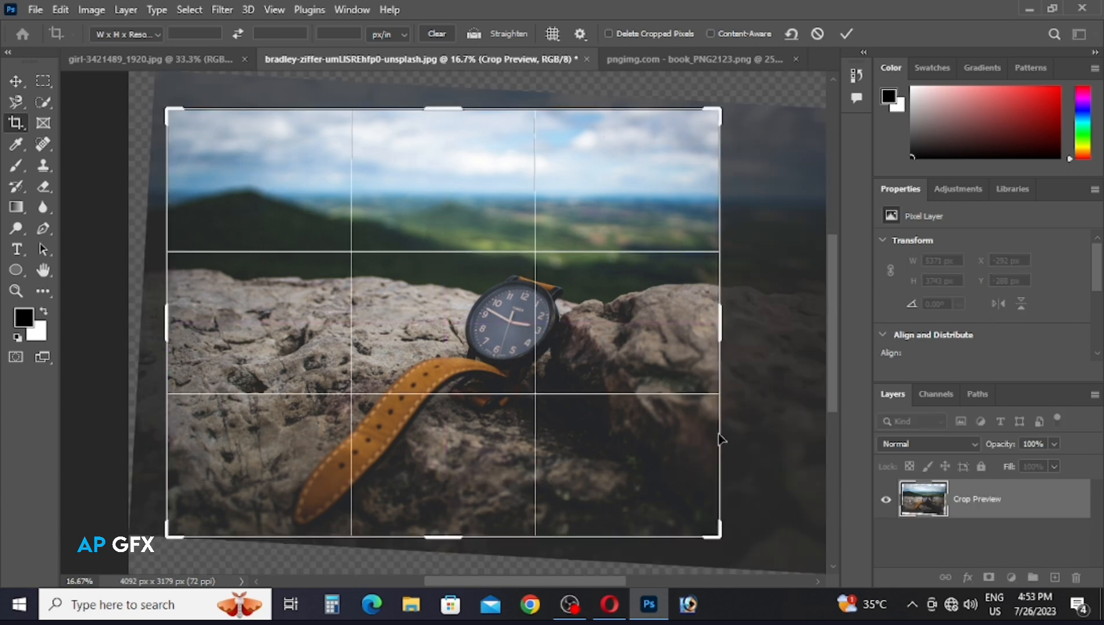
mouse_move(435, 108)
mouse_down()
mouse_move(455, 94)
mouse_move(455, 111)
mouse_up()
key(Return)
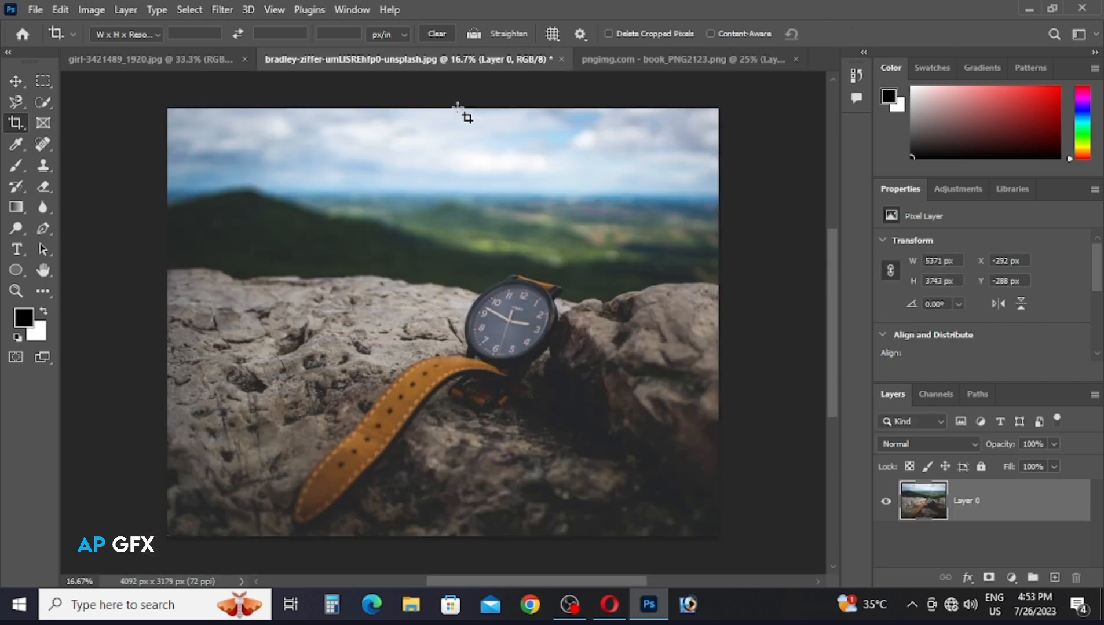
click(35, 9)
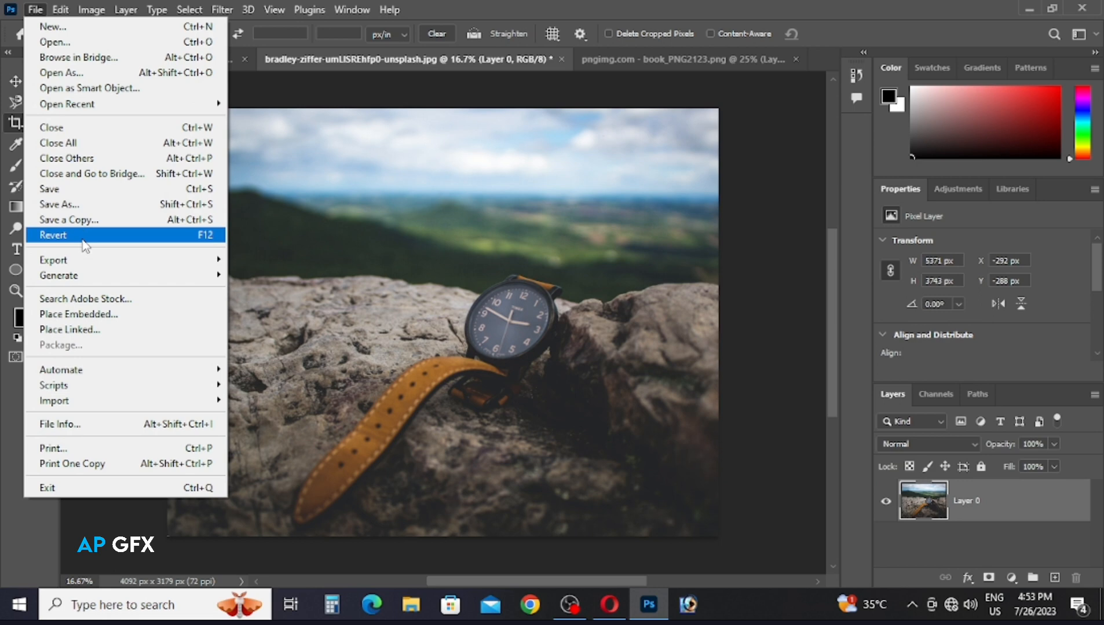
click(82, 235)
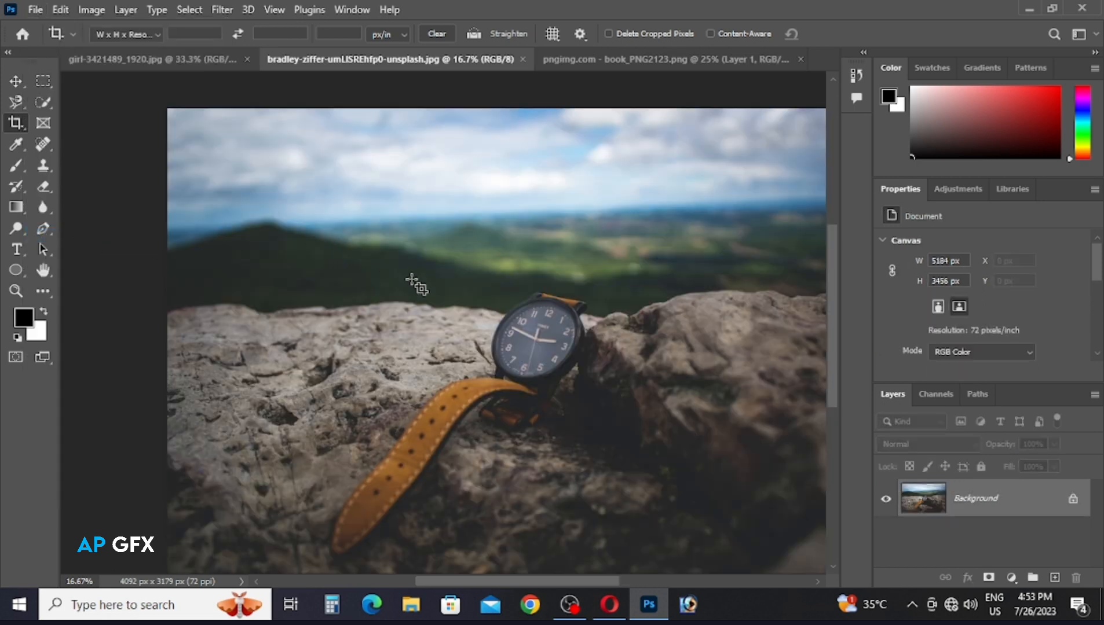
scroll(412, 280, down, 1)
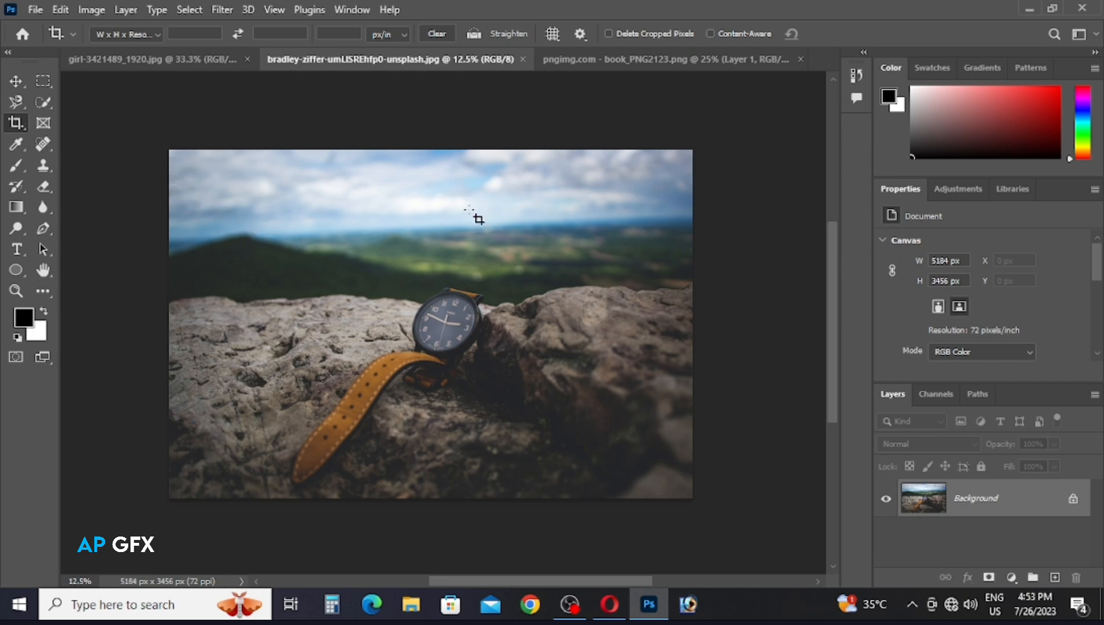
- Extend the watch photo's crop upward to about 5184 by 3920 px and fill the added area with Content-Aware
drag(168, 150, 693, 507)
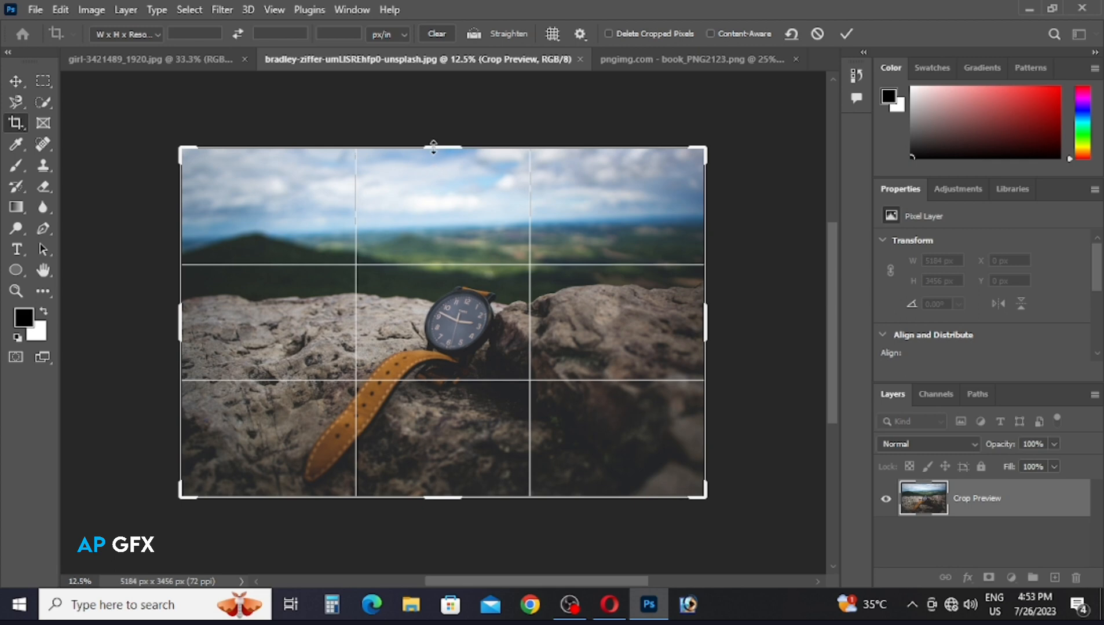
drag(434, 146, 437, 124)
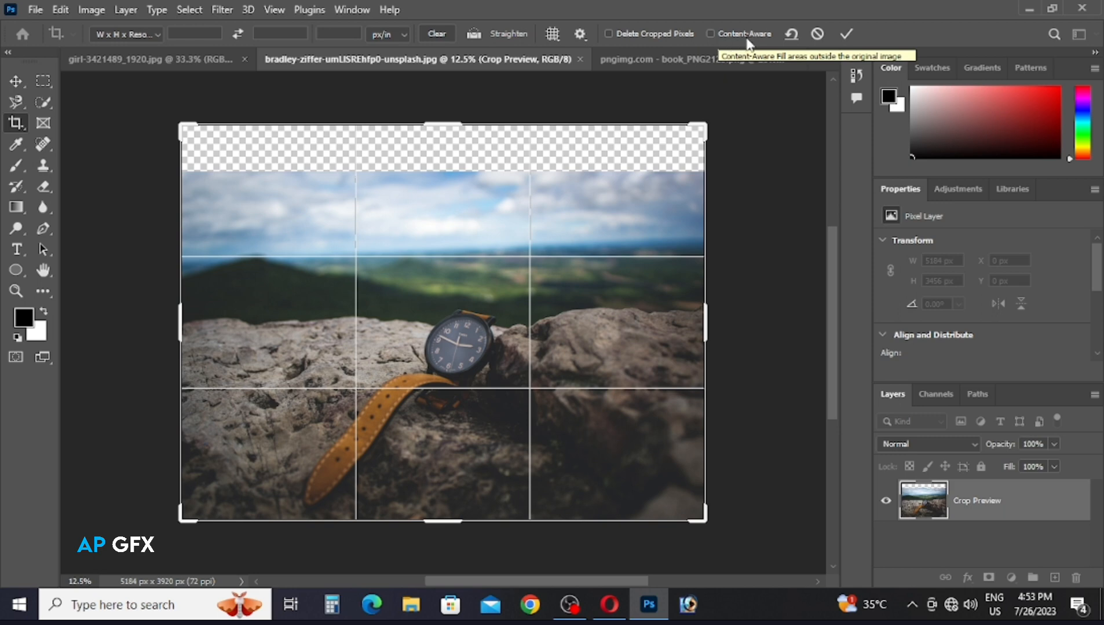
click(710, 33)
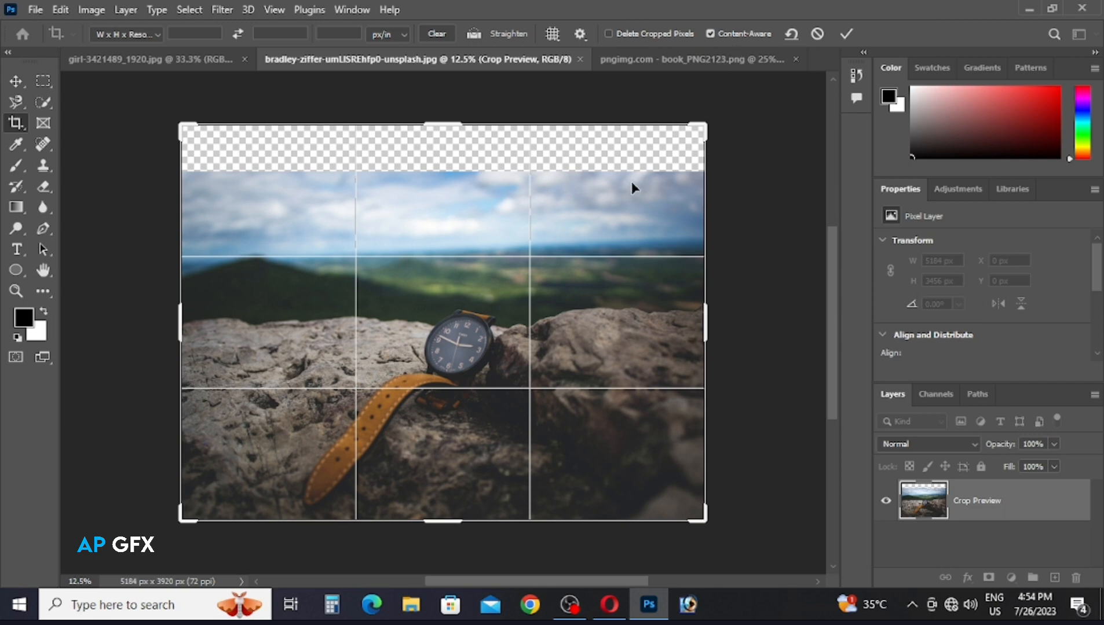
key(Return)
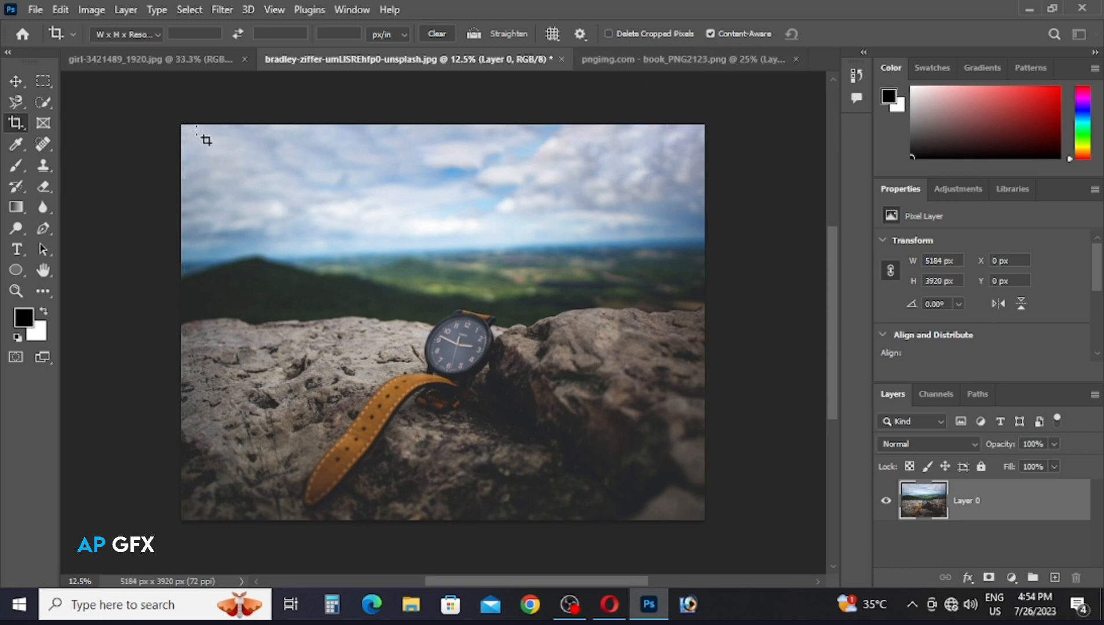
- Crop the girl photo around the girl to about 1184 by 1131 px with Content-Aware off and Delete Cropped Pixels on
click(185, 64)
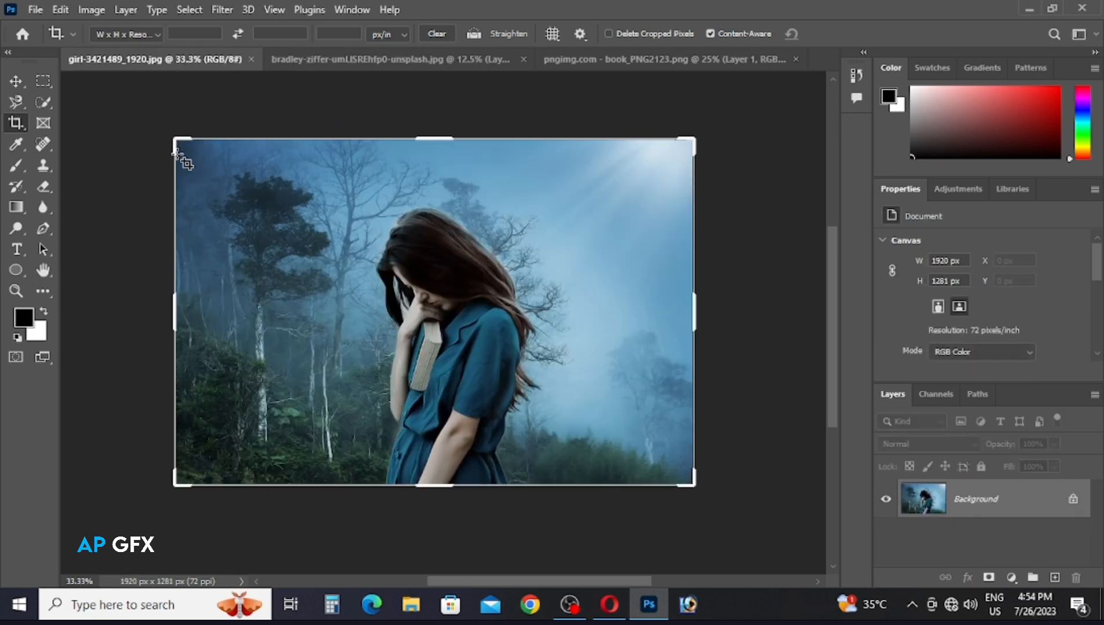
drag(176, 146, 217, 161)
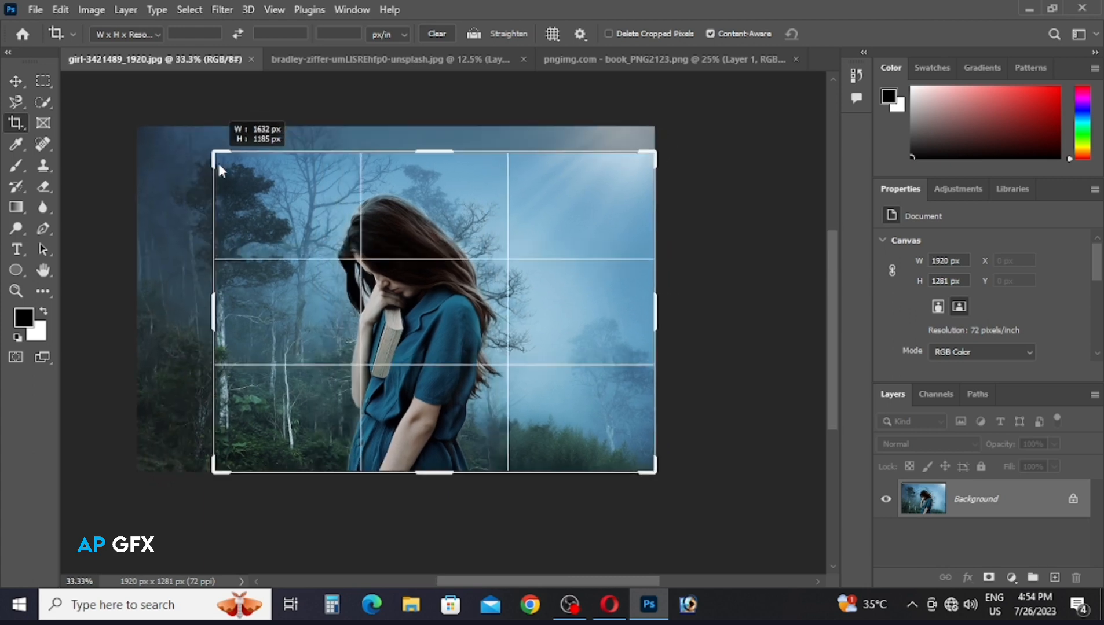
drag(652, 313, 595, 298)
mouse_move(277, 332)
mouse_down()
mouse_move(286, 330)
mouse_move(271, 329)
mouse_up()
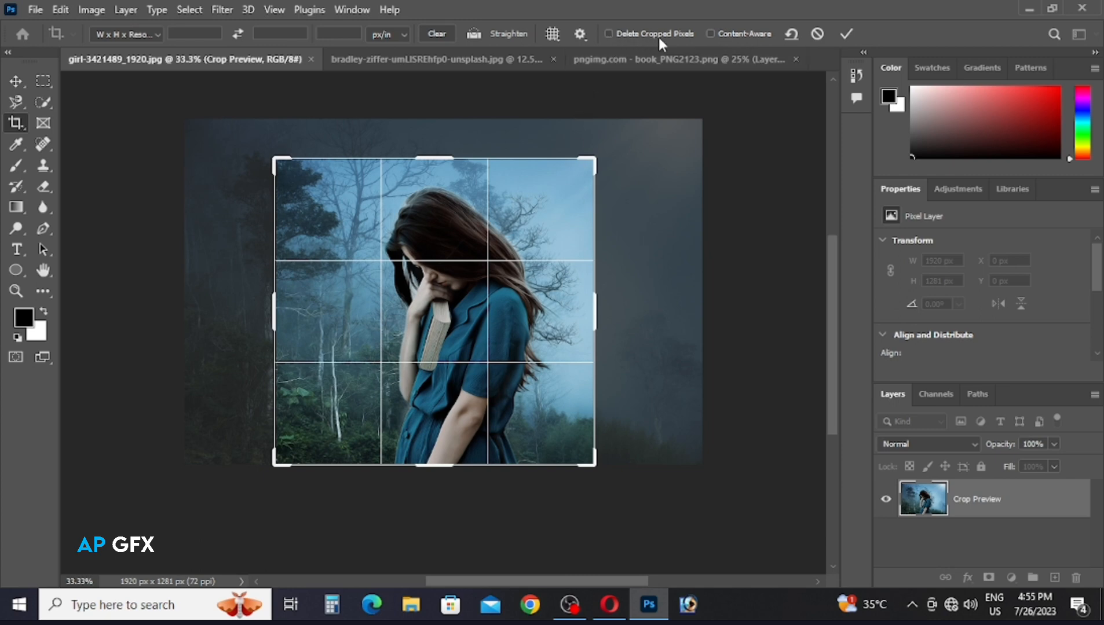
click(608, 34)
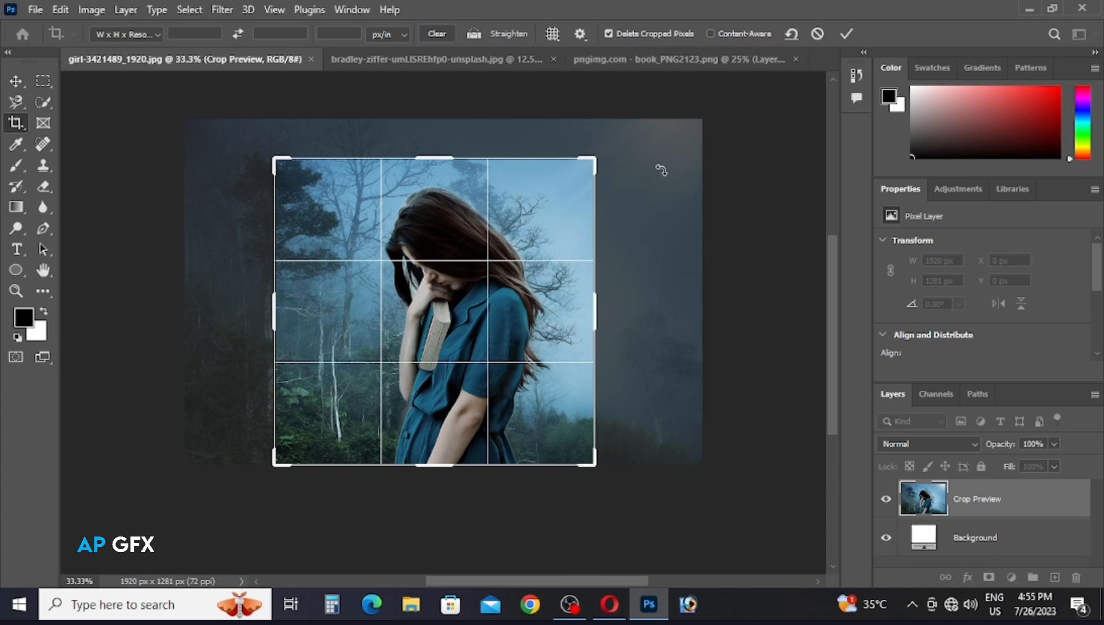
key(Return)
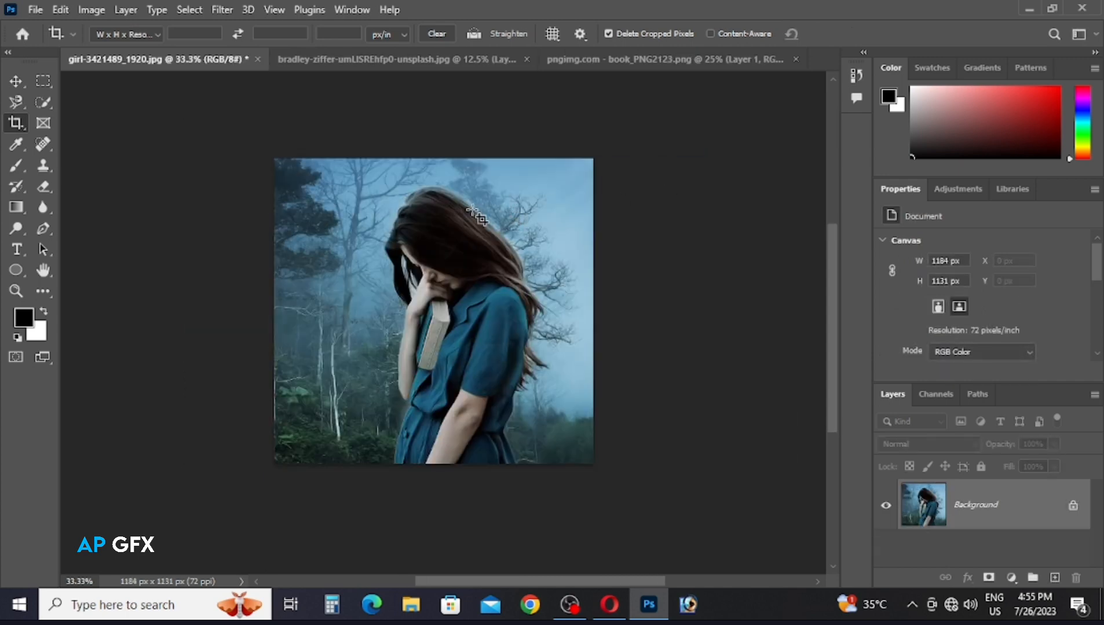
- Reopen and reapply the girl photo's crop at its current size, then turn off Delete Cropped Pixels
drag(271, 165, 637, 498)
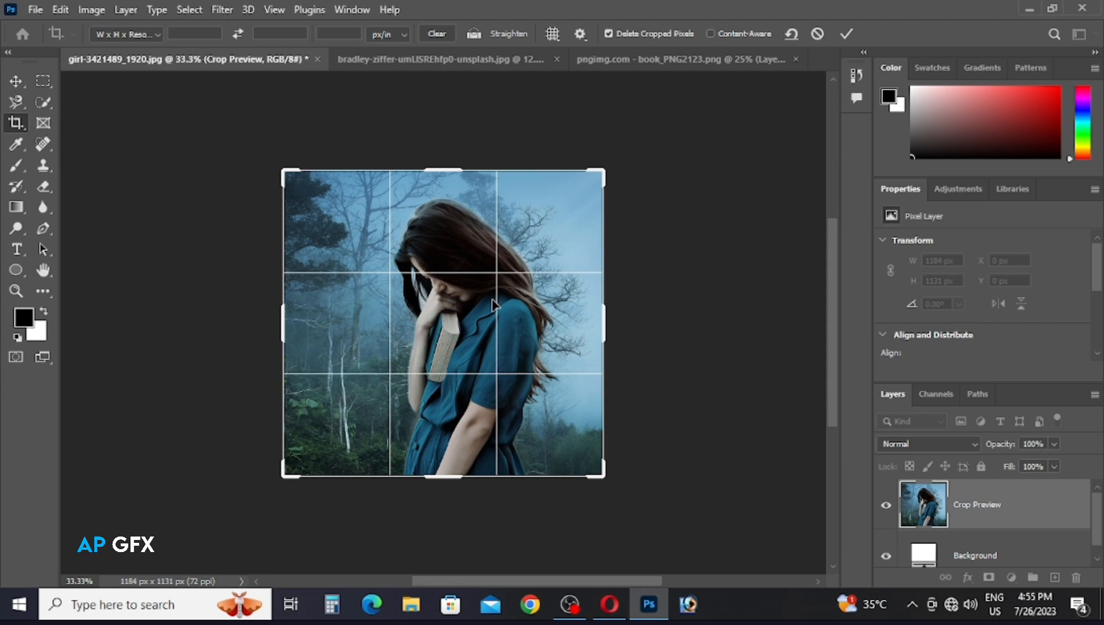
key(Return)
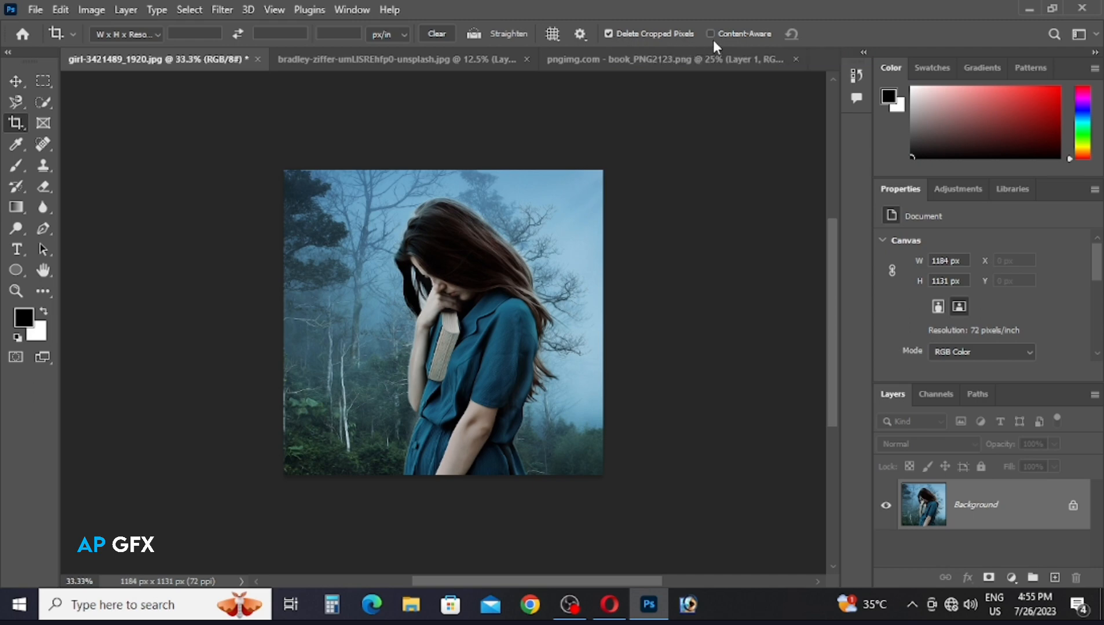
click(608, 34)
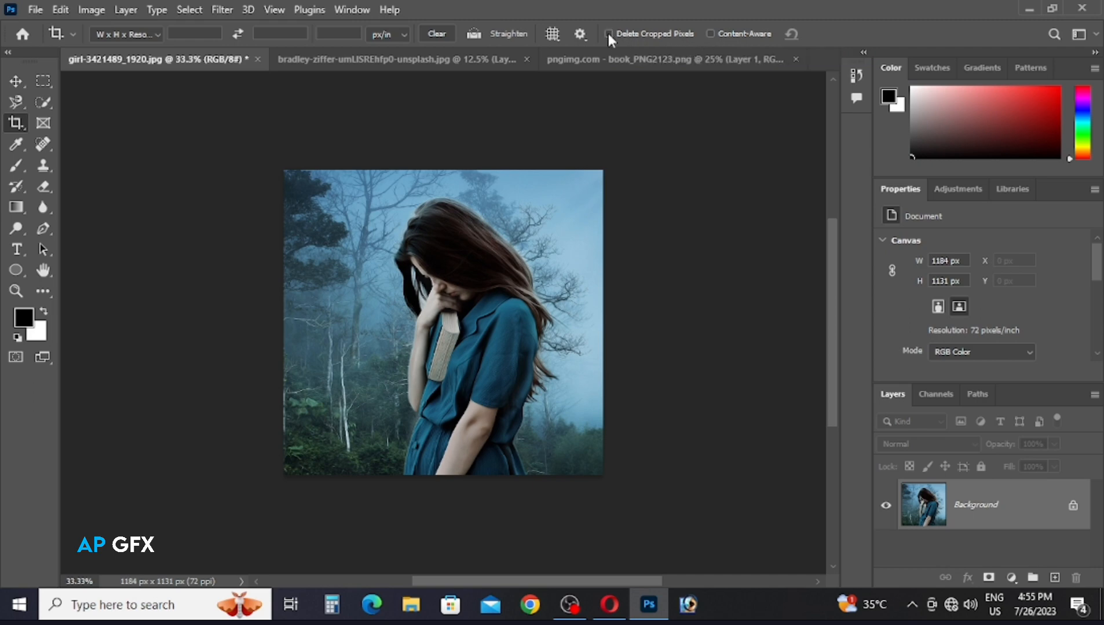
- Choose the Rule of Thirds crop overlay and draw a crop frame over nearly the whole girl photo
click(552, 34)
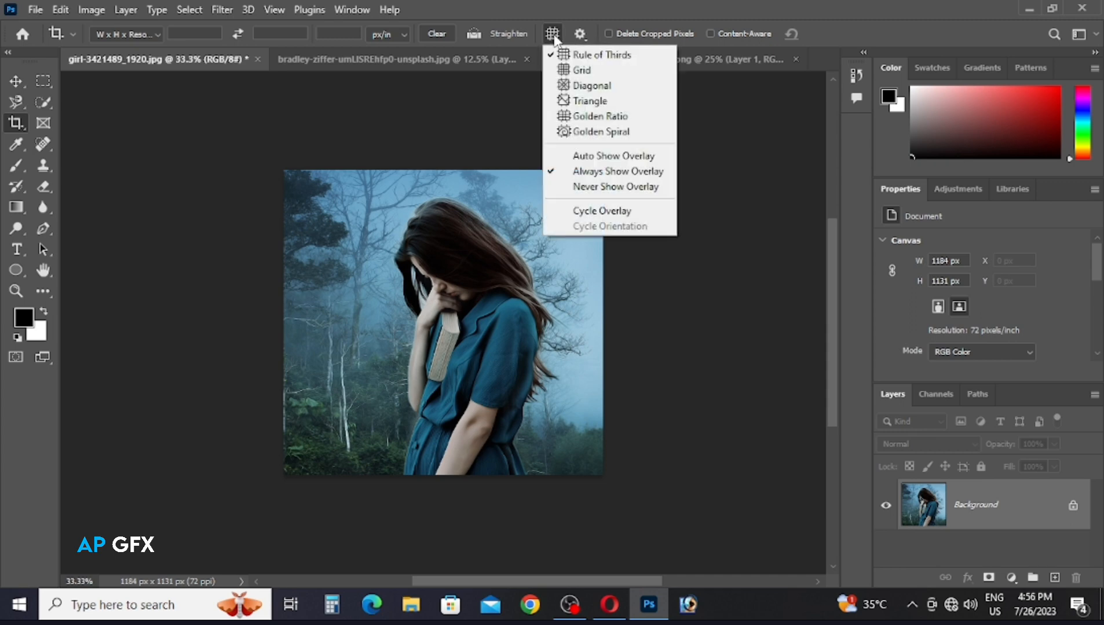
click(600, 54)
drag(283, 177, 622, 409)
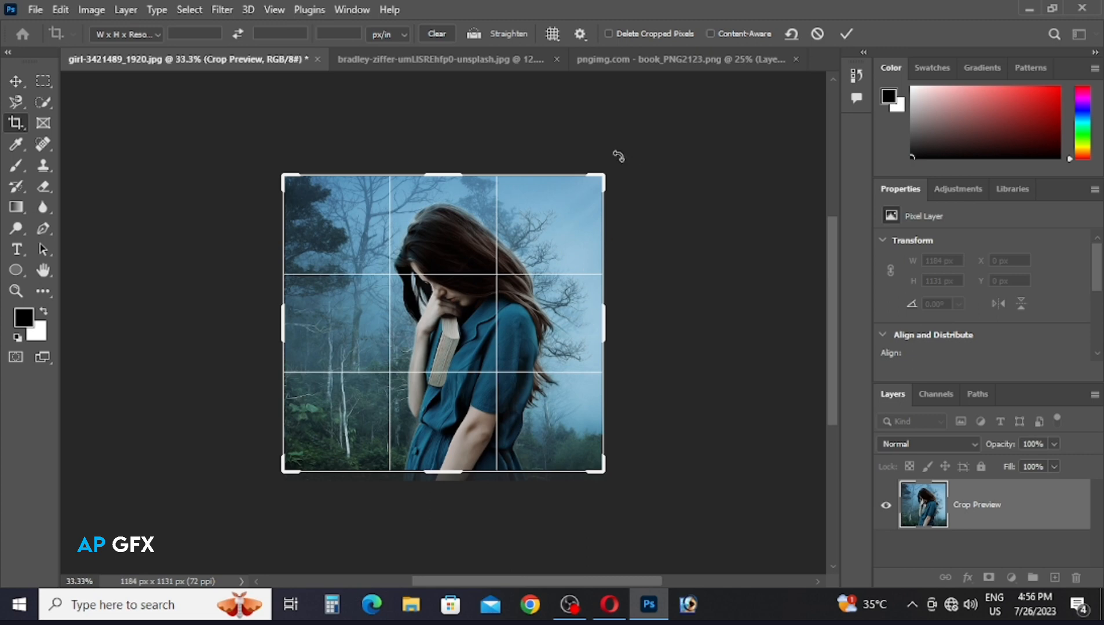
- Try the Grid, Diagonal and Triangle overlays on the girl photo's crop frame
click(553, 35)
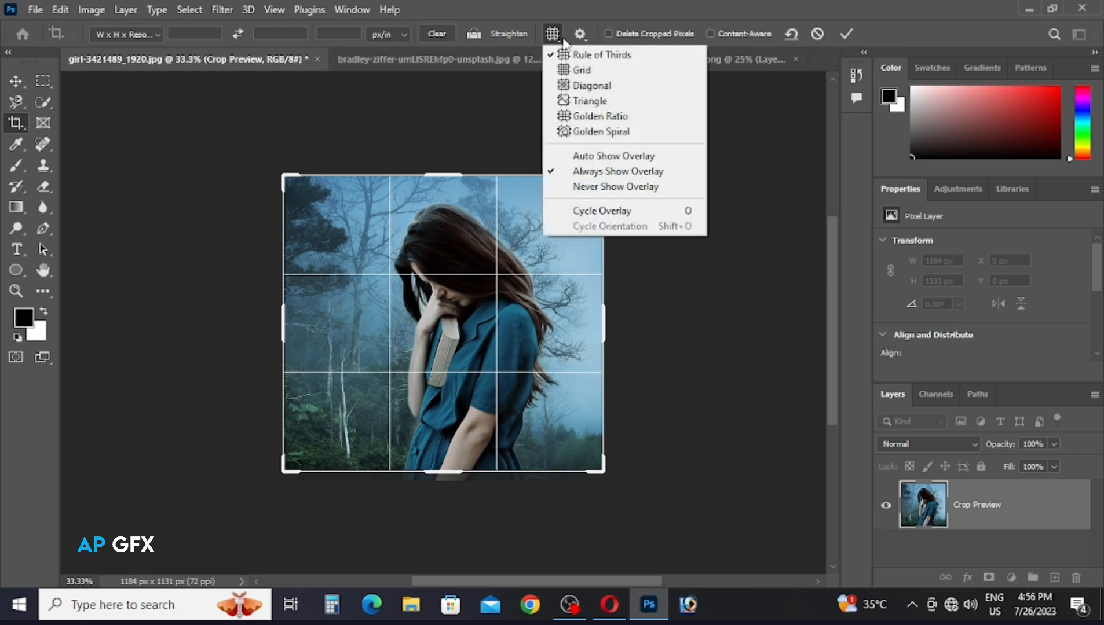
click(598, 70)
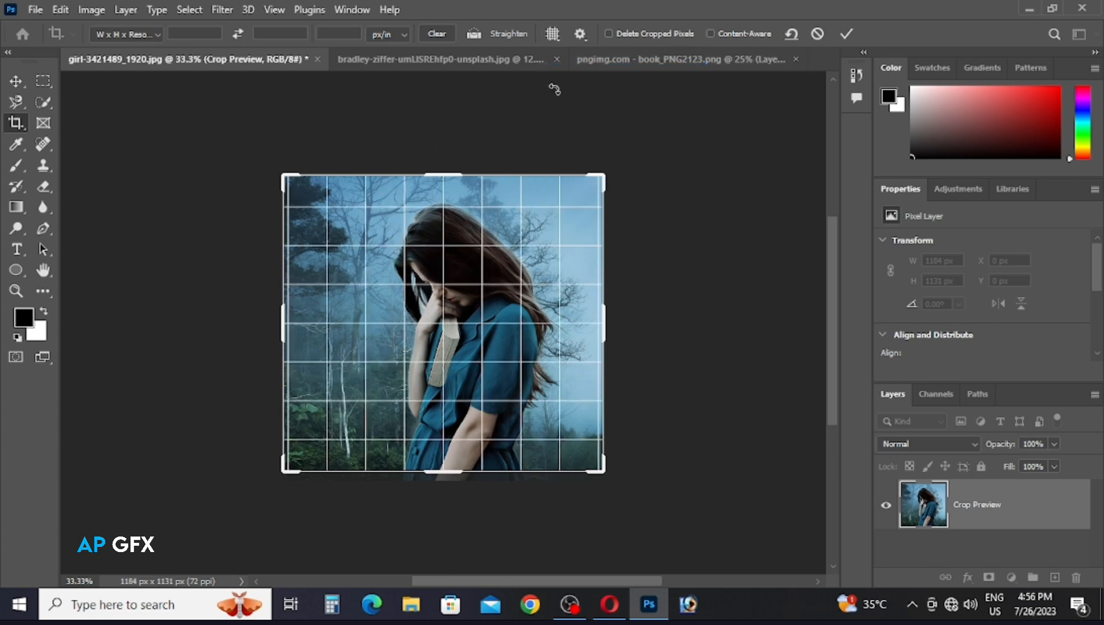
click(553, 36)
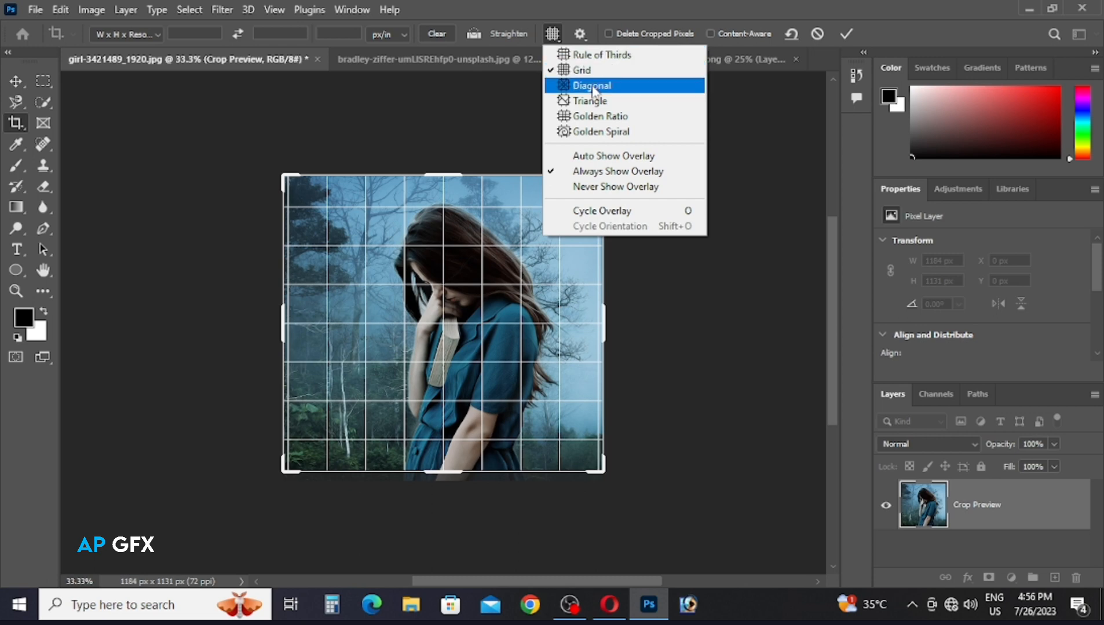
click(592, 88)
click(553, 34)
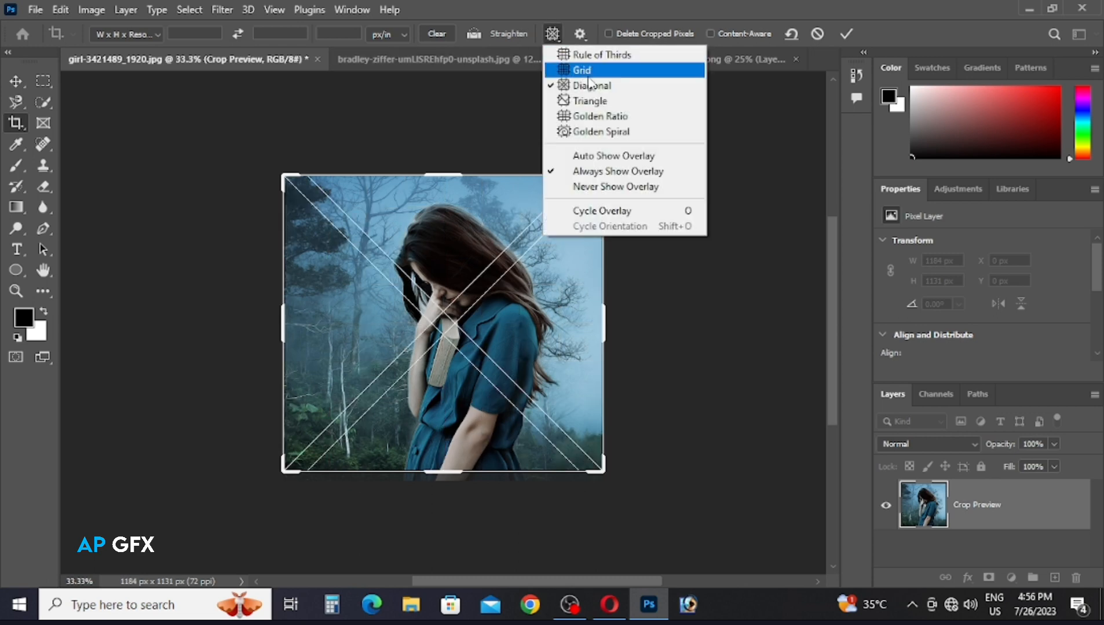
click(596, 101)
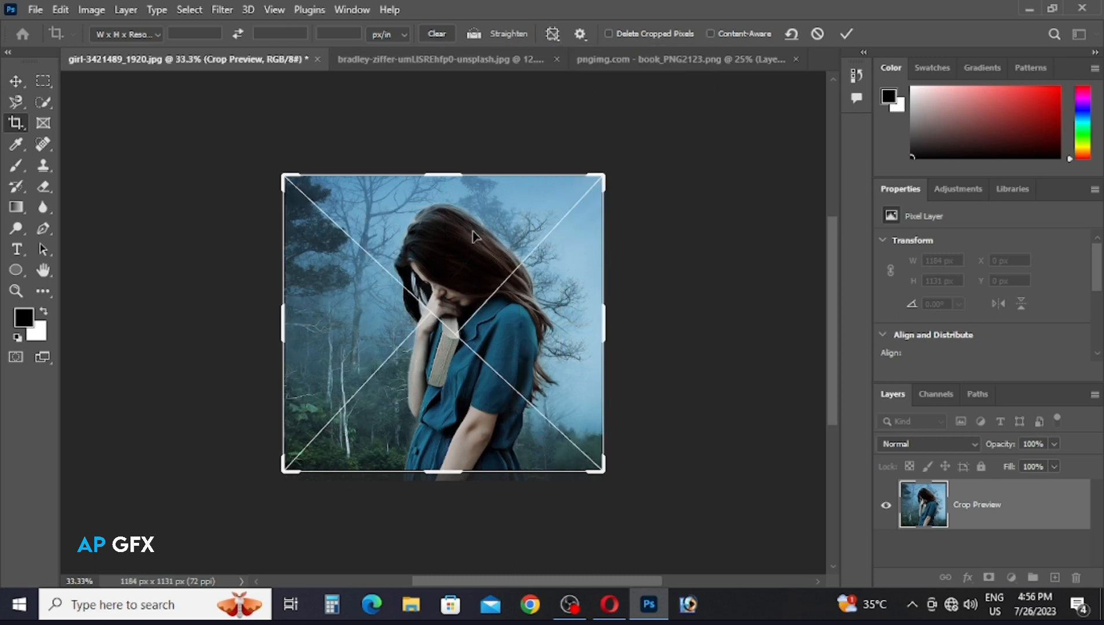
- Set the crop overlay back to Rule of Thirds and apply the girl photo's crop at 1184 by 1131 px
mouse_move(604, 468)
mouse_down()
mouse_move(598, 482)
mouse_move(615, 508)
mouse_move(601, 468)
mouse_move(608, 474)
mouse_up()
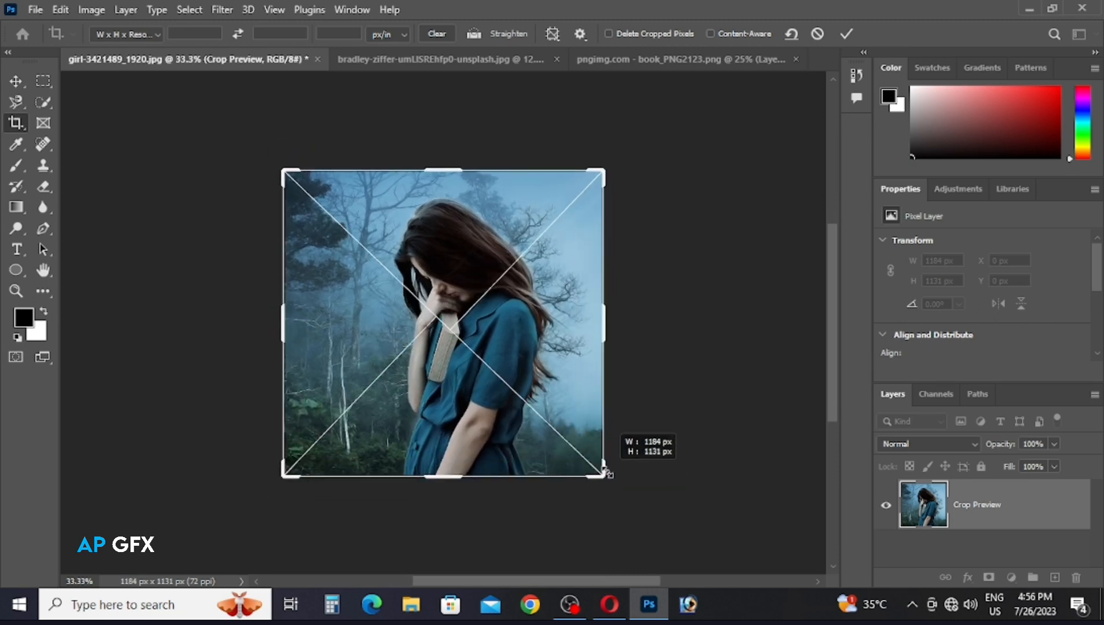
click(550, 33)
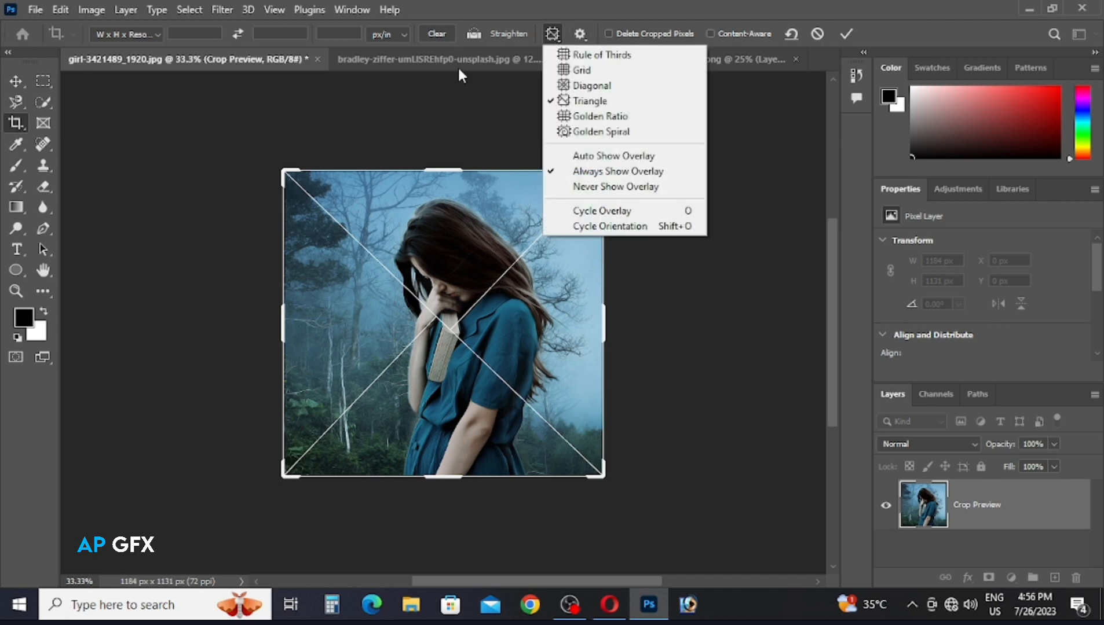
click(440, 35)
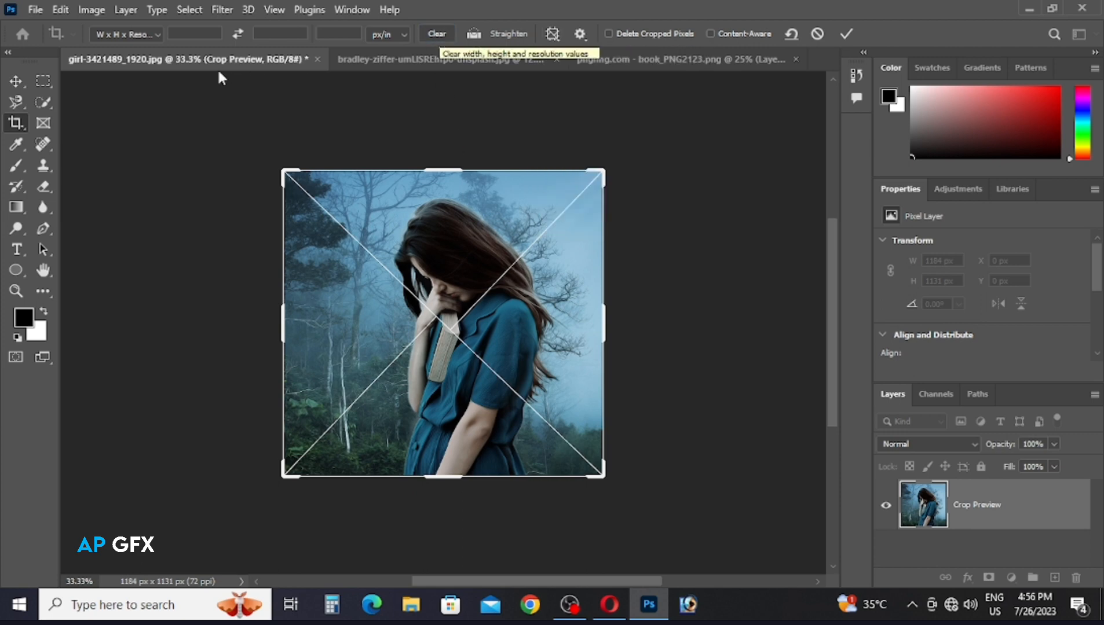
click(552, 34)
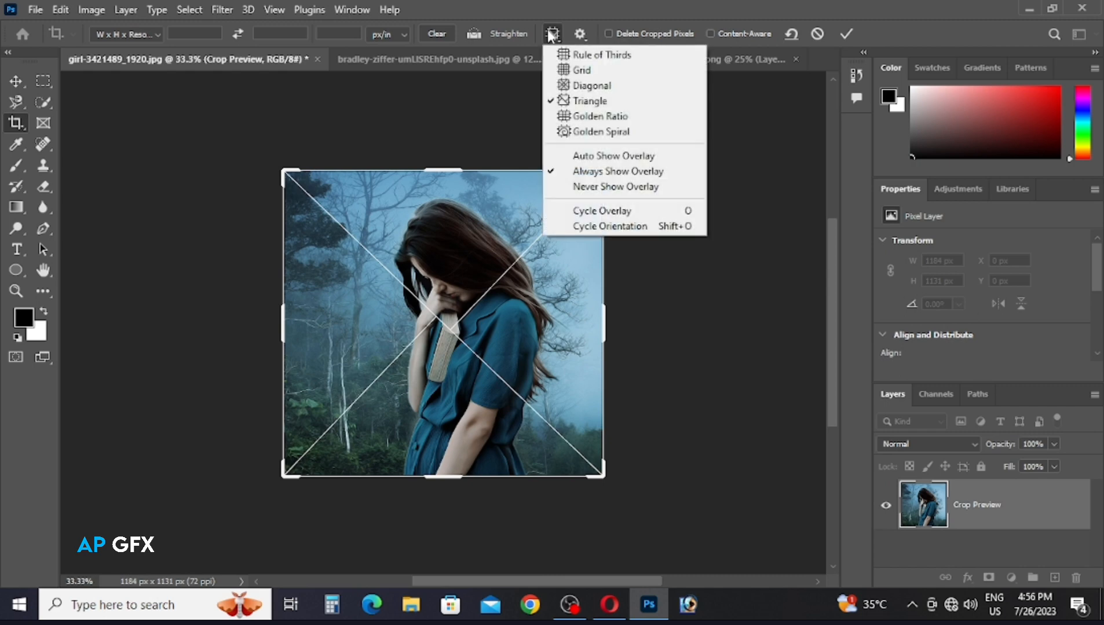
click(578, 56)
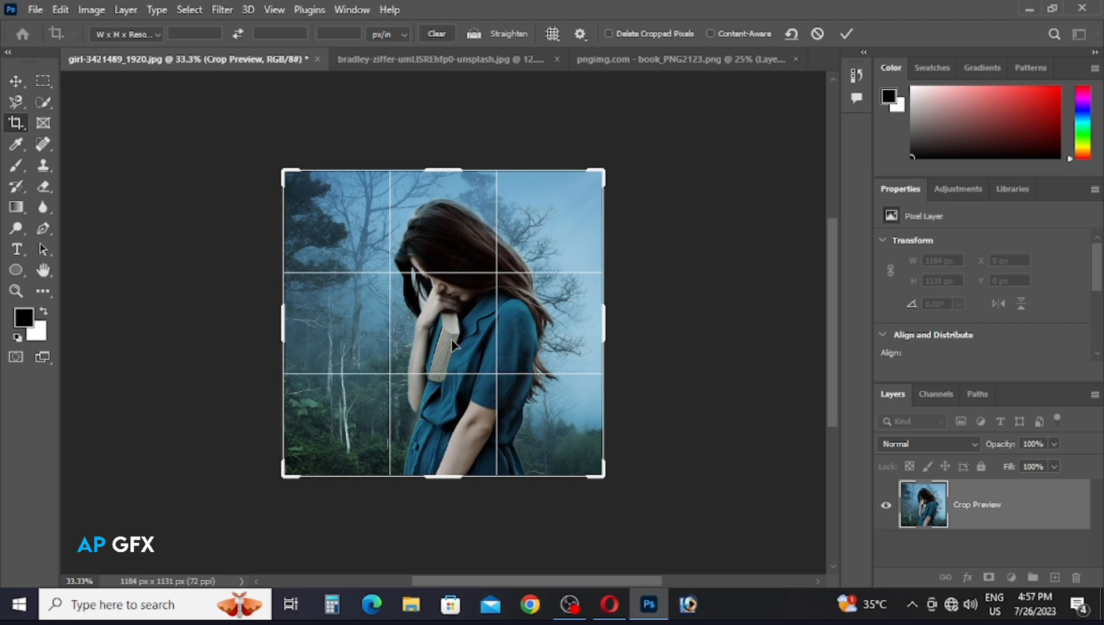
key(ctrl+plus)
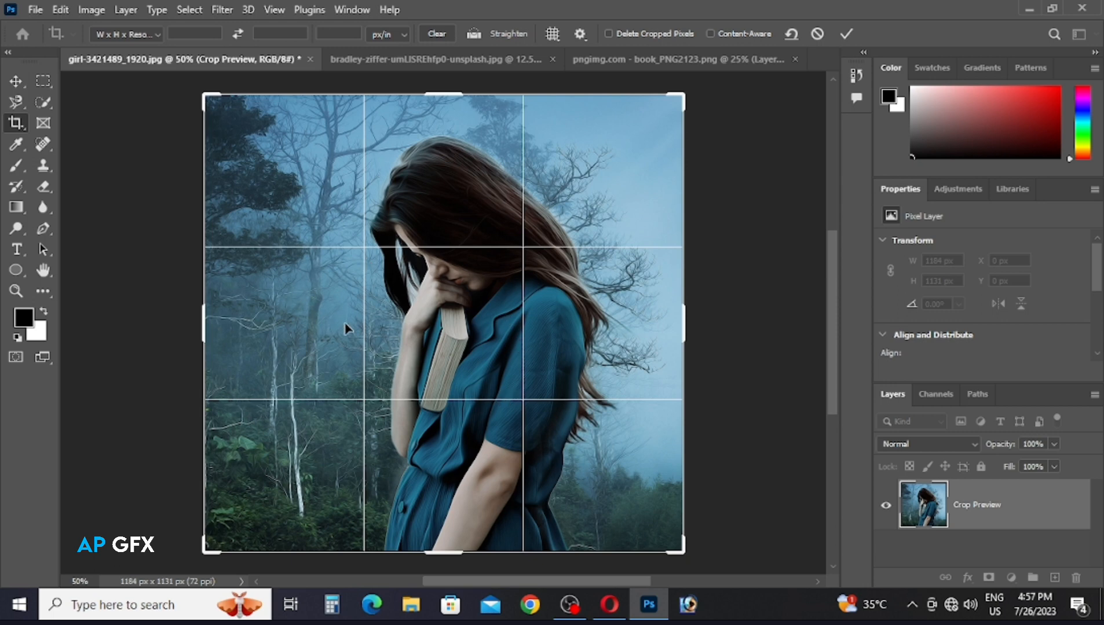
key(Return)
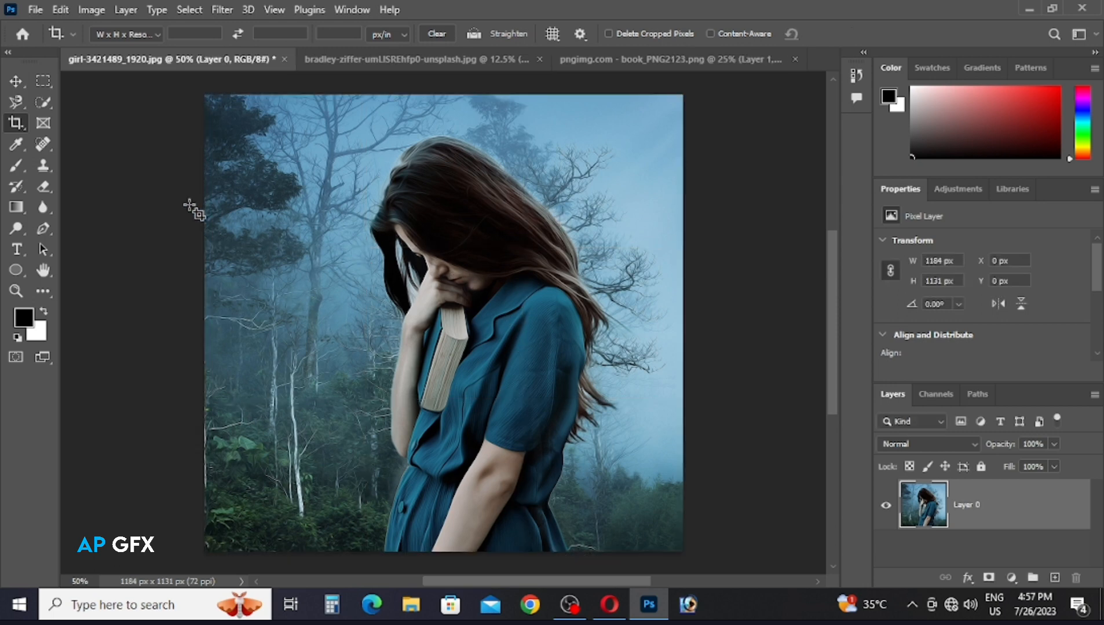
- In the book_PNG2123.png document, crop the open book's right-hand page with the Perspective Crop Tool to about 936 by 1551 px
click(613, 58)
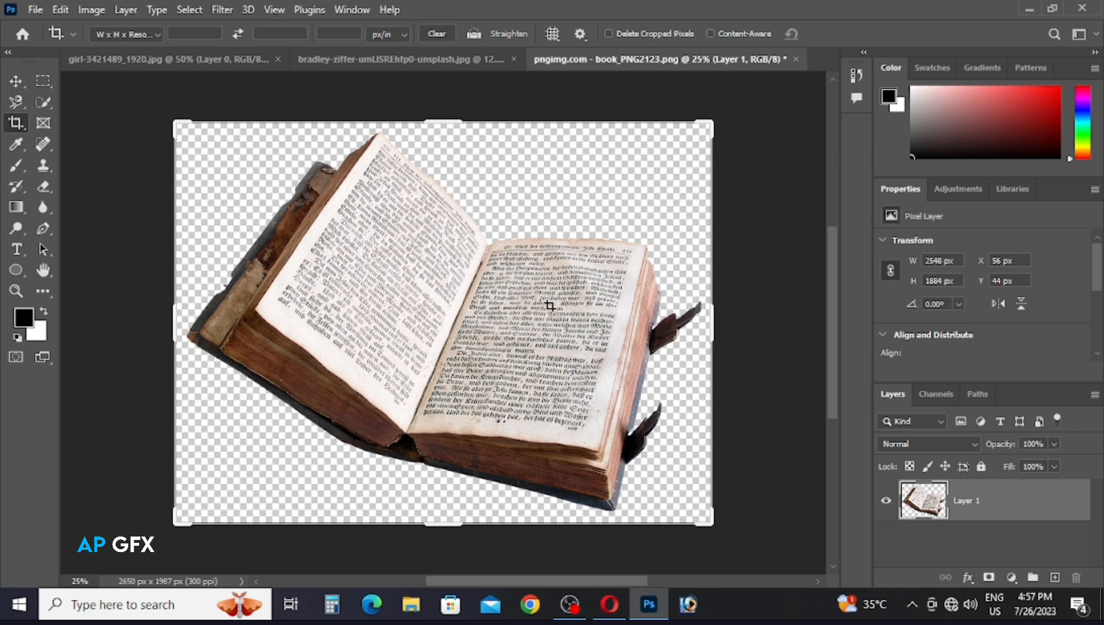
drag(523, 278, 537, 305)
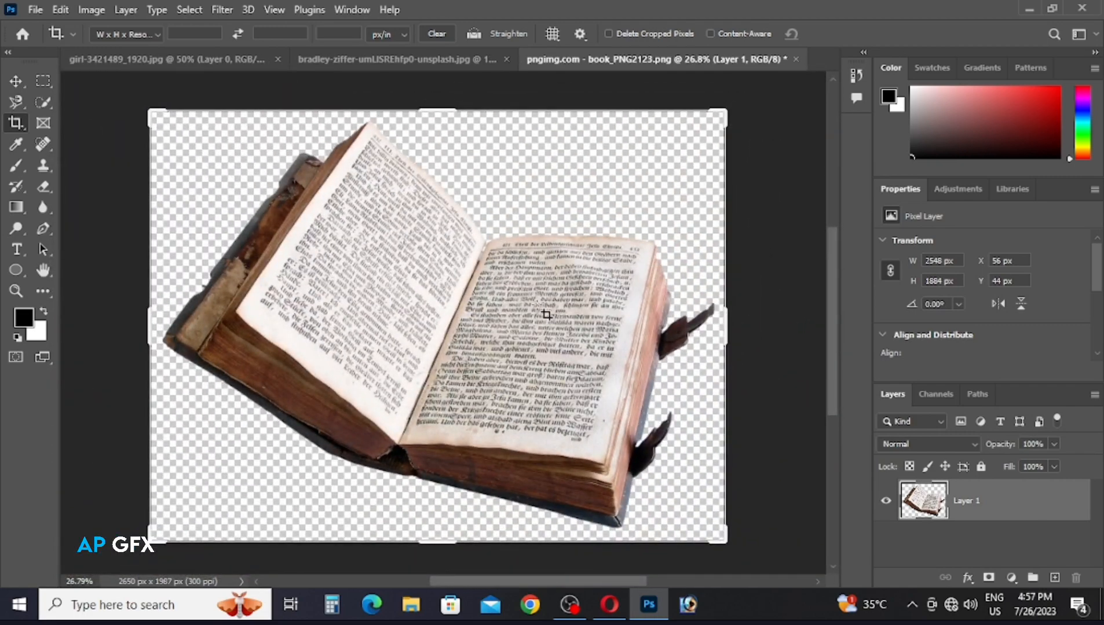
right_click(17, 126)
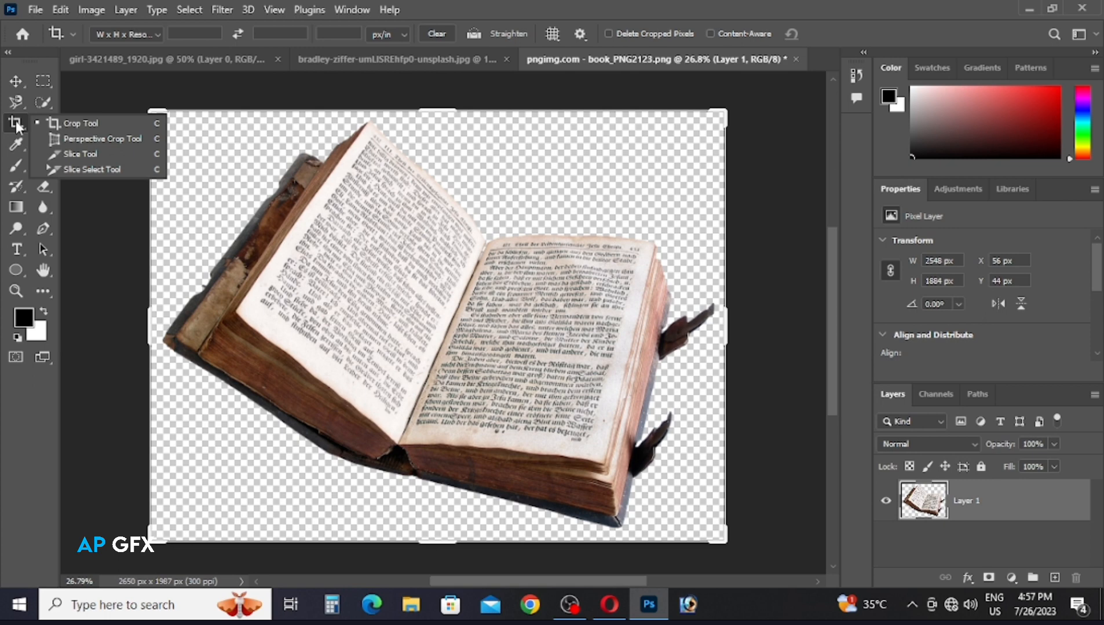
click(81, 139)
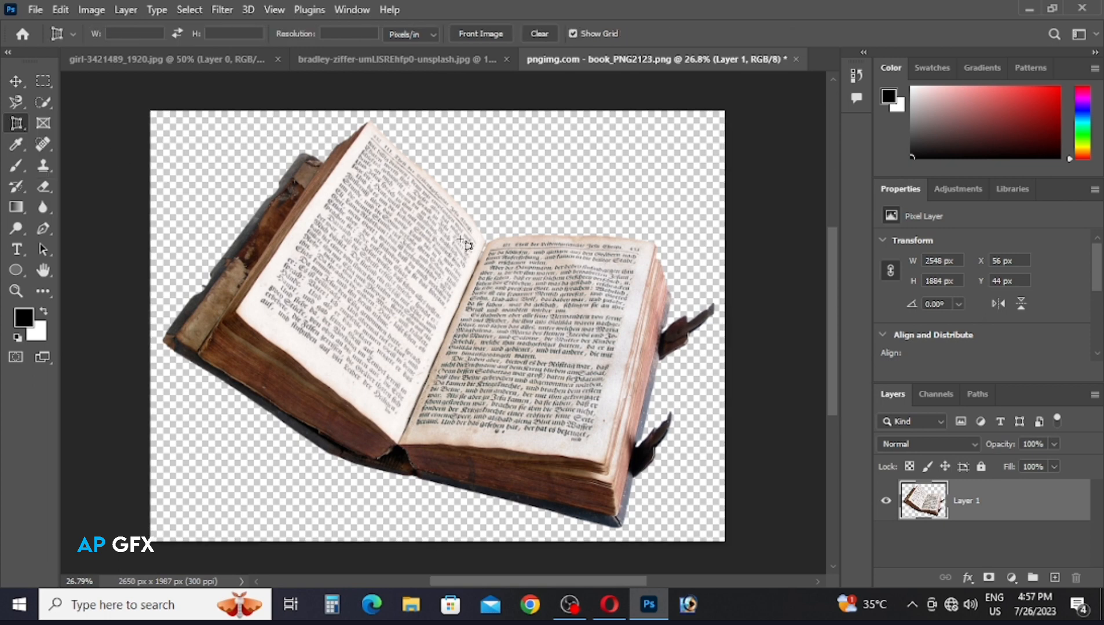
click(494, 243)
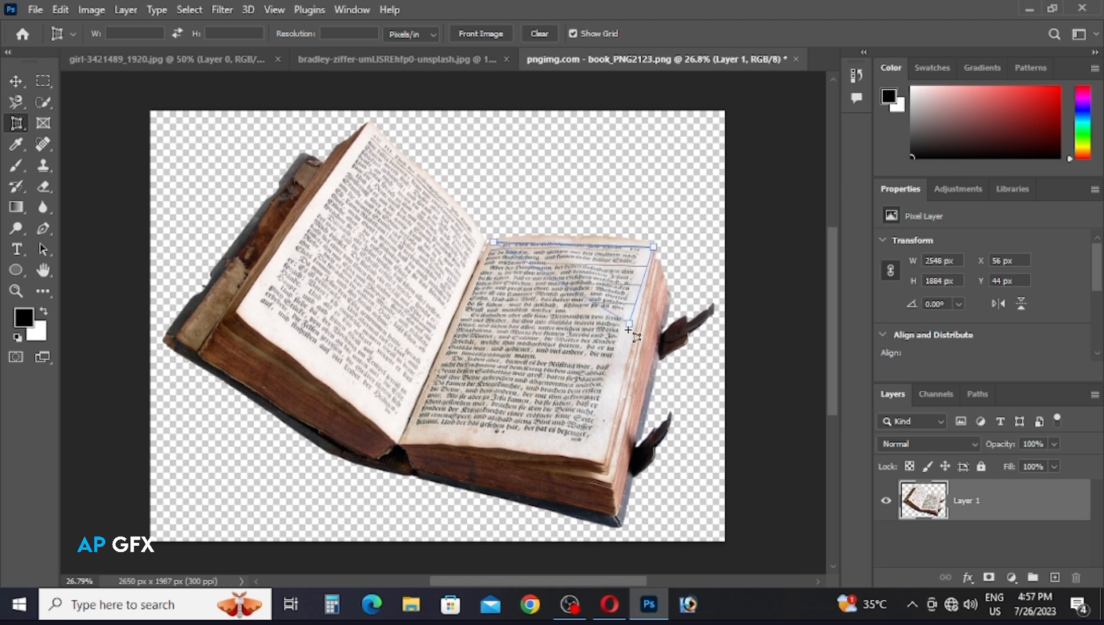
click(594, 454)
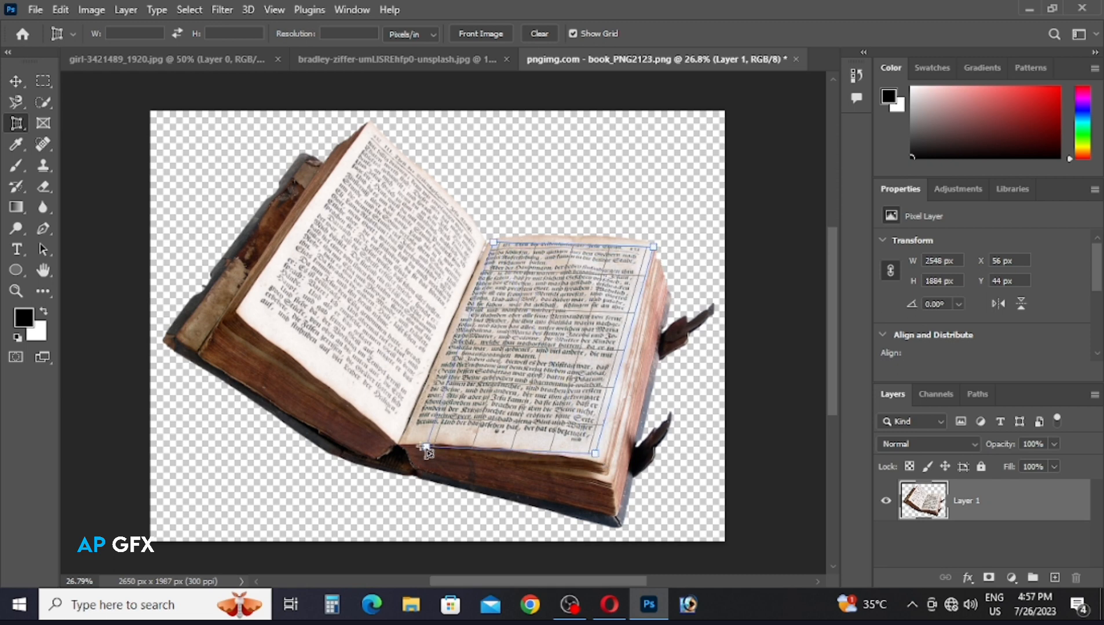
click(406, 436)
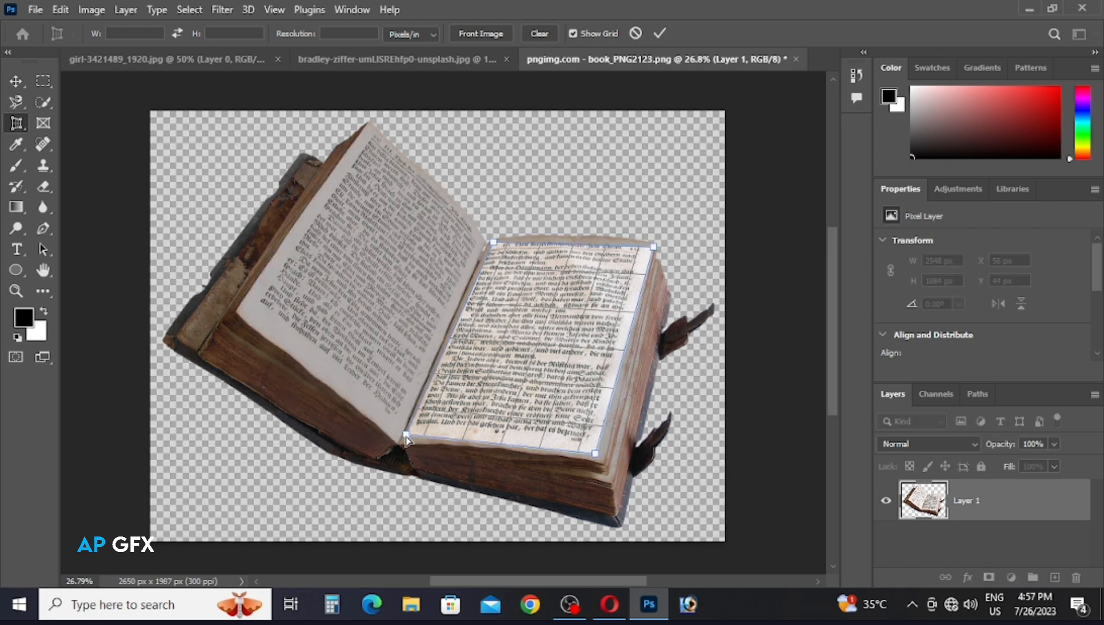
key(Return)
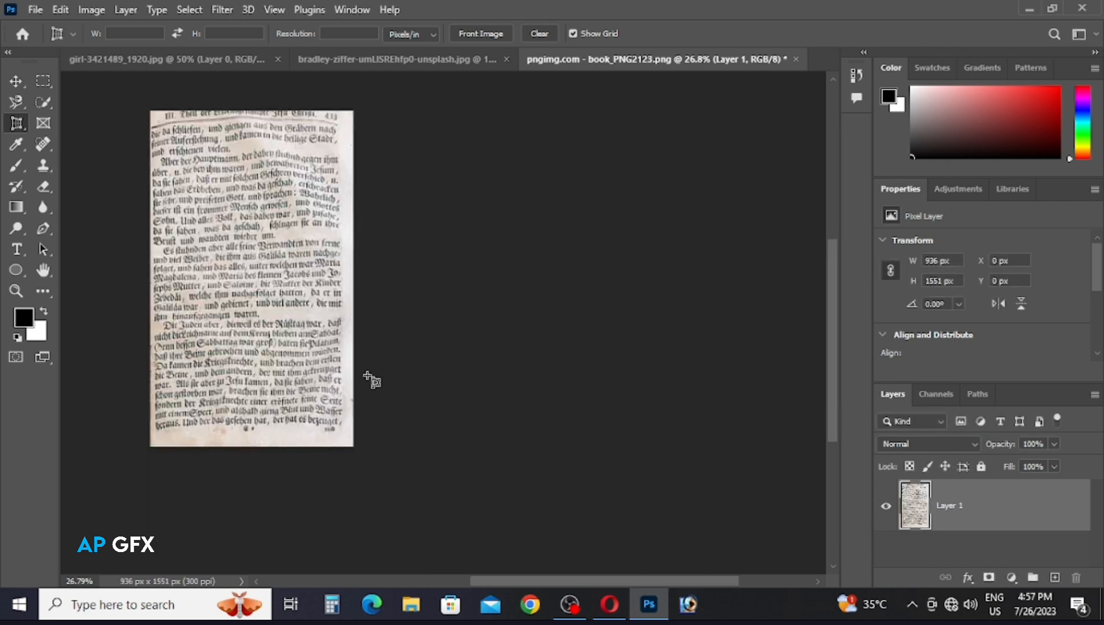
- Inspect the perspective-cropped page up close and revert the book image to its last saved version
drag(366, 309, 476, 339)
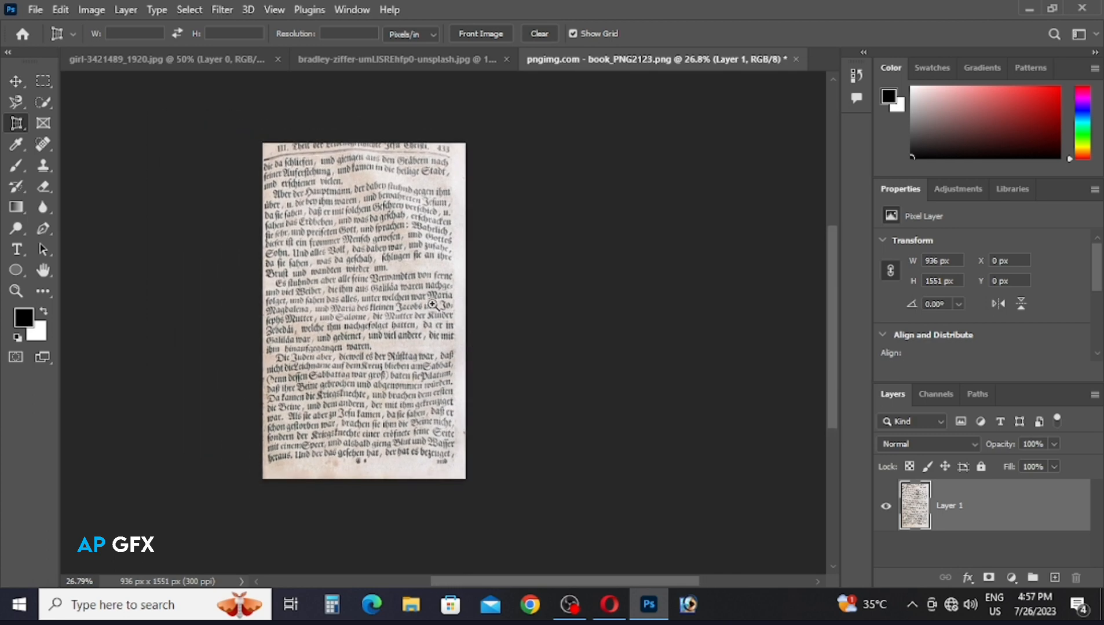
scroll(425, 305, up, 2)
scroll(423, 303, down, 1)
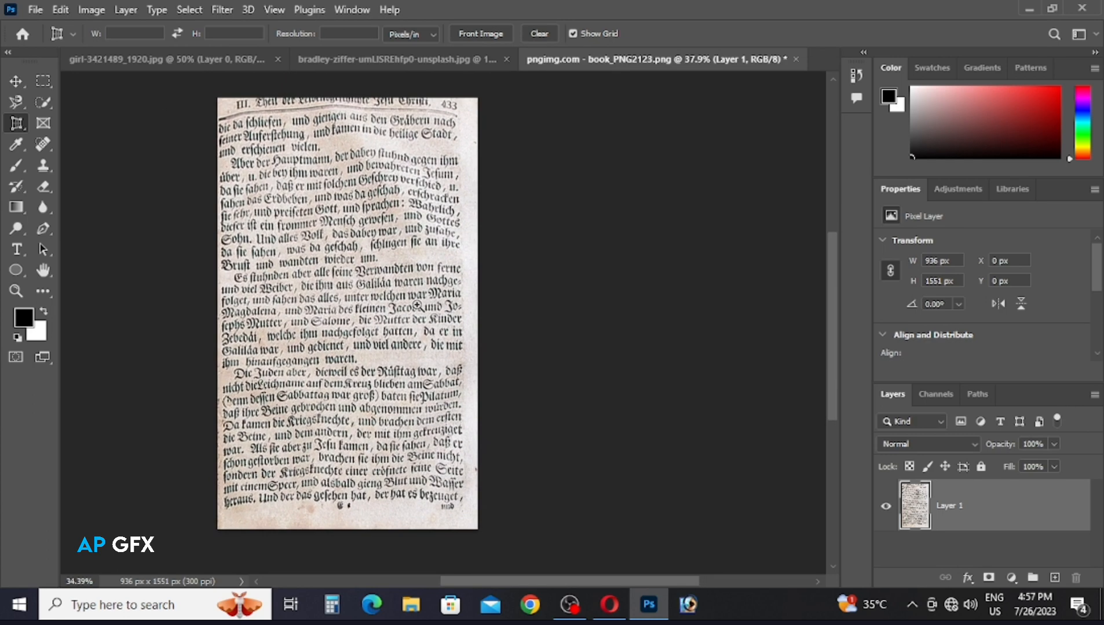
drag(423, 303, 448, 304)
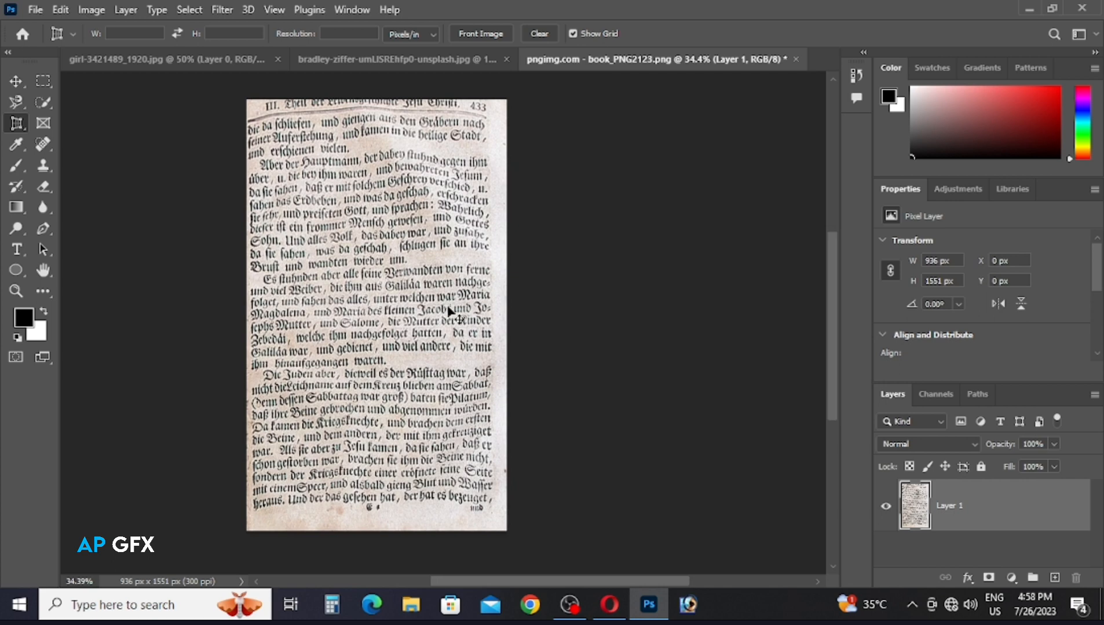
click(33, 11)
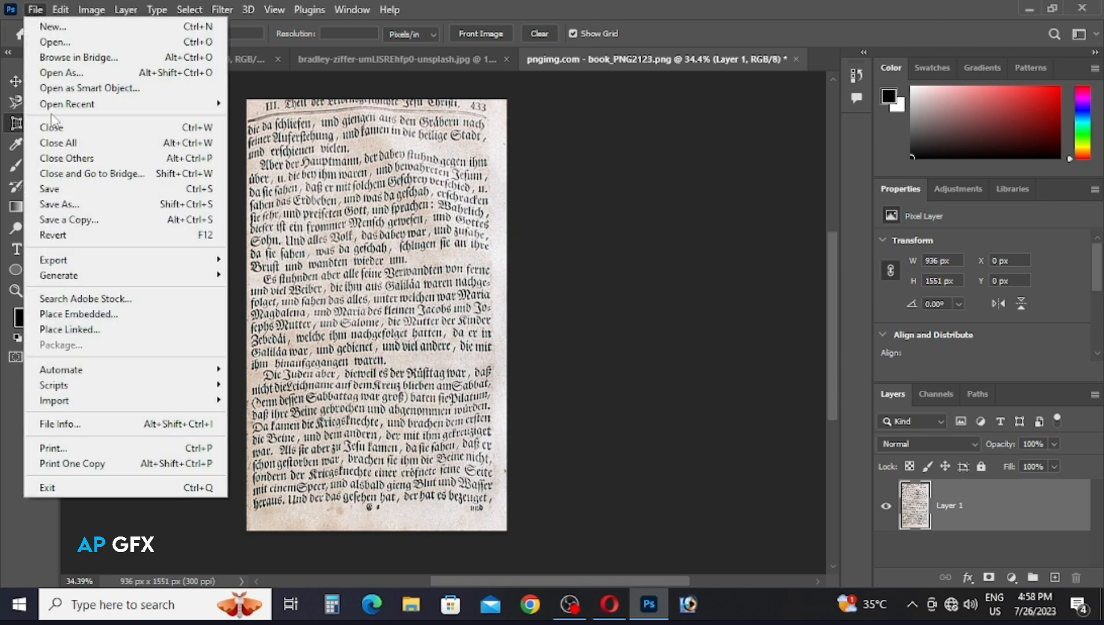
click(103, 242)
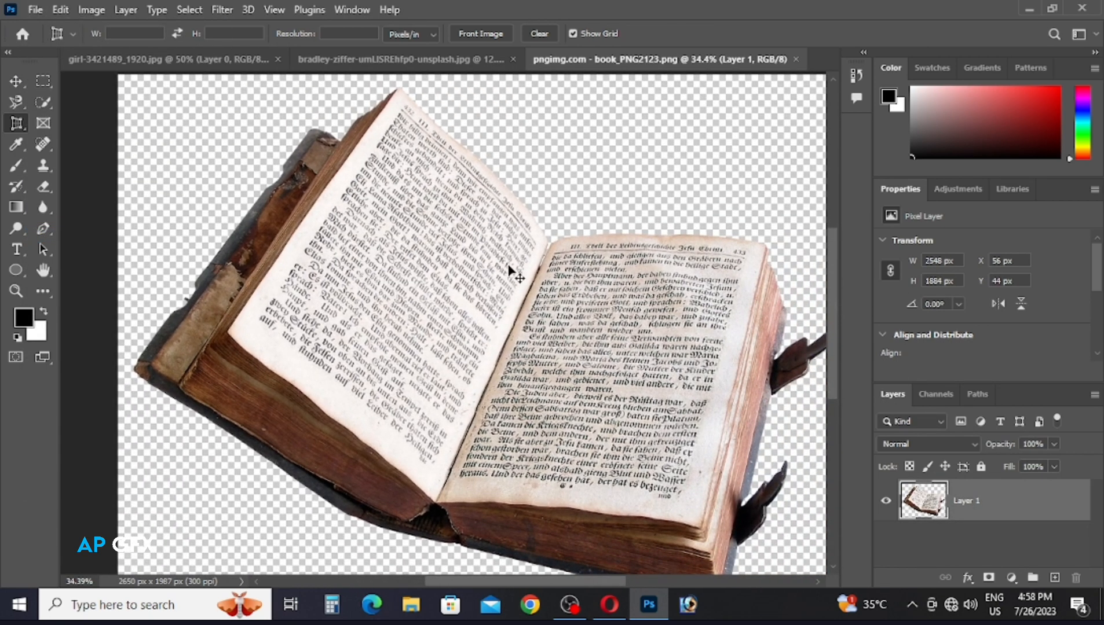
- Switch back to the regular Crop Tool and pull the book image's crop frame slightly inward from its upper-left corner
scroll(509, 268, down, 1)
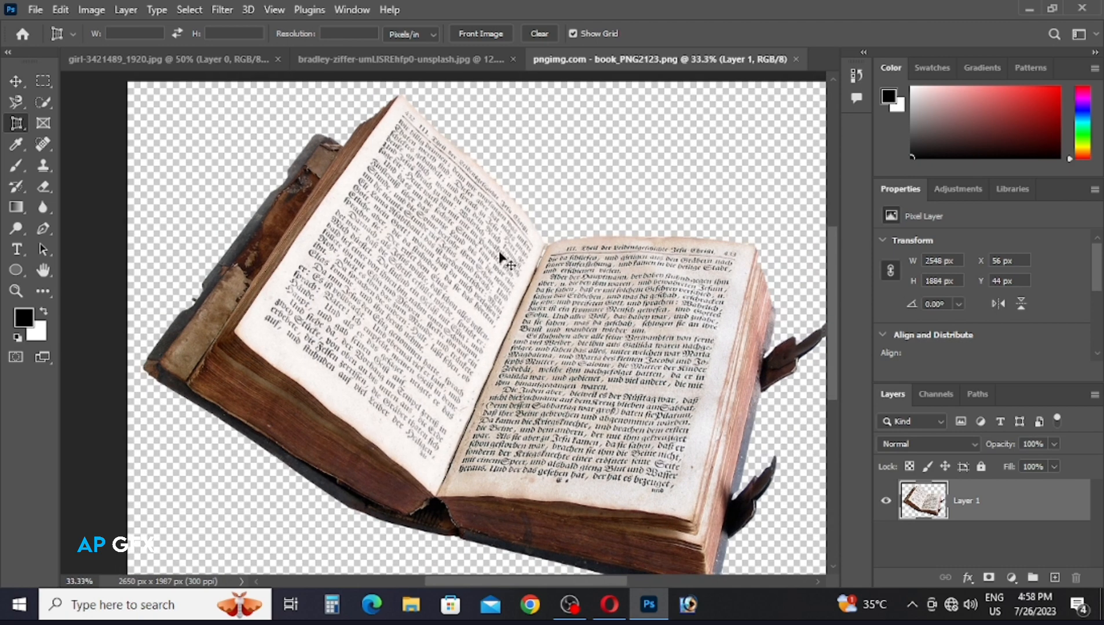
scroll(503, 257, down, 1)
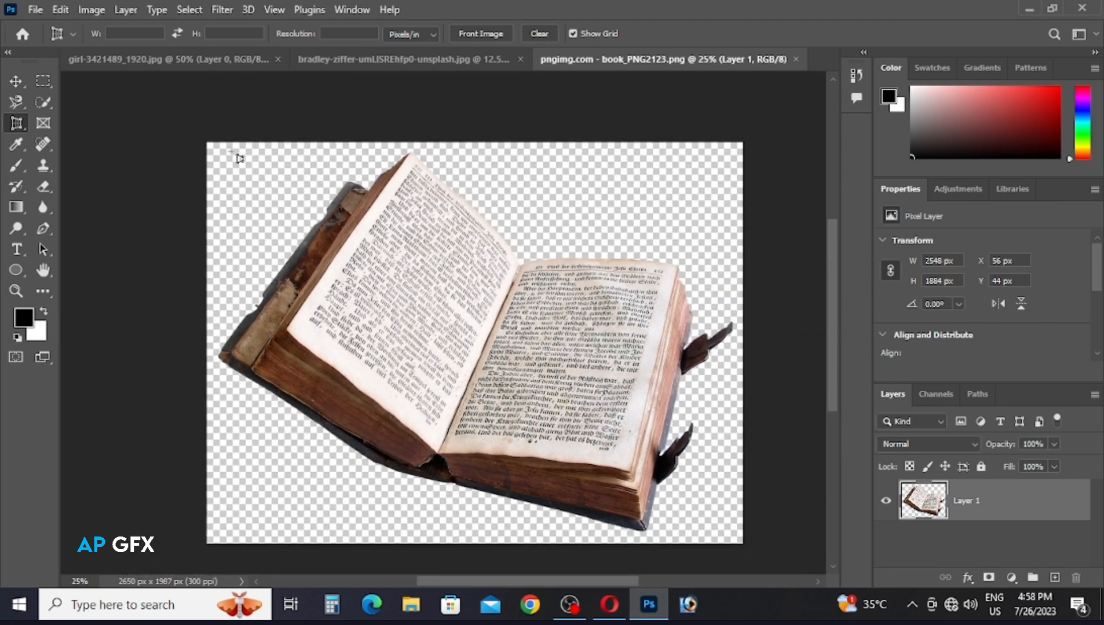
drag(13, 125, 64, 128)
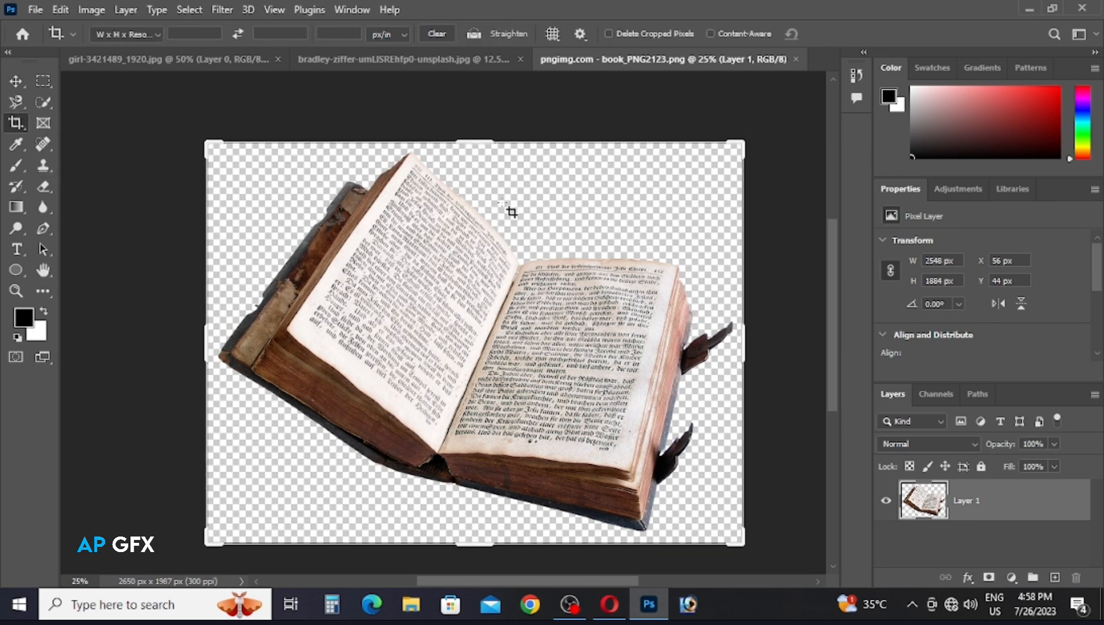
mouse_move(210, 141)
mouse_down()
mouse_move(237, 148)
mouse_move(211, 140)
mouse_up()
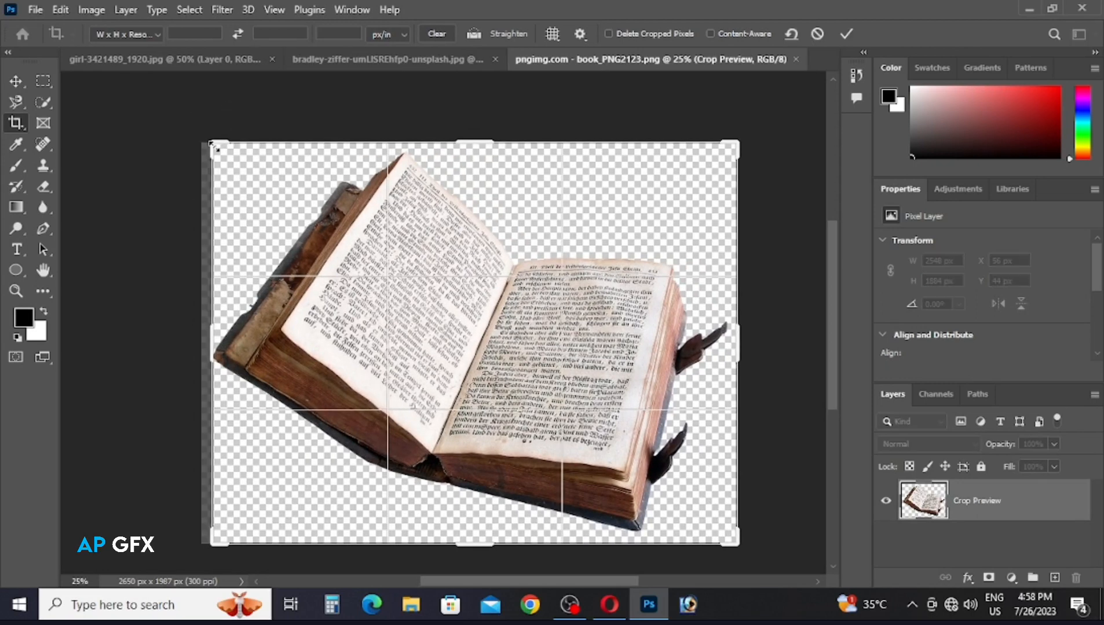
- Look over the crop ratio and size presets, keeping W x H x Resolution selected
click(152, 35)
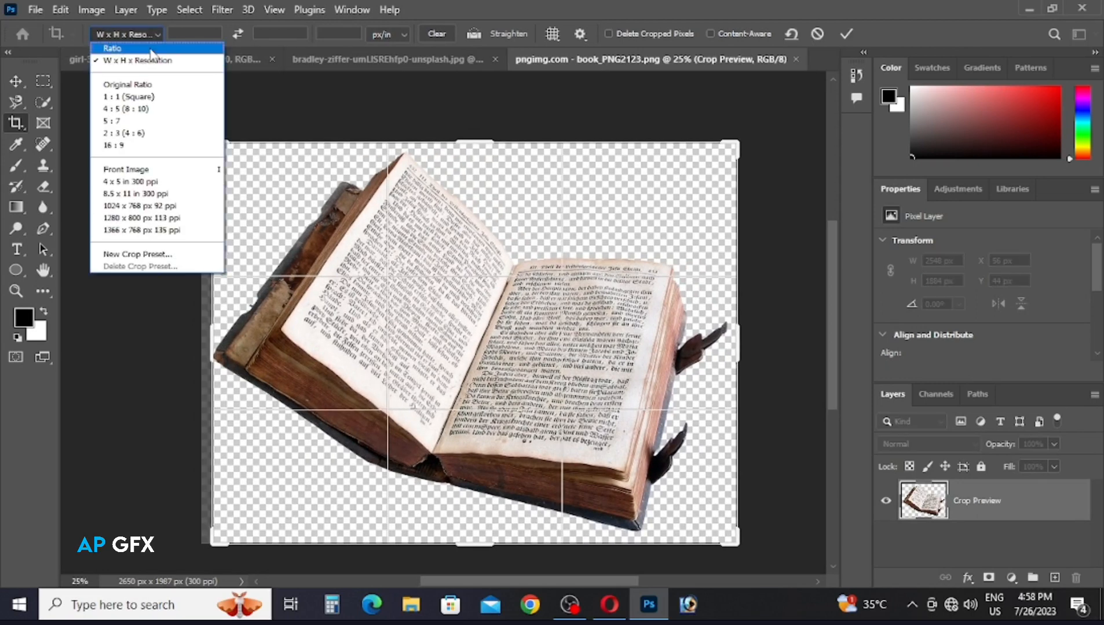
click(149, 62)
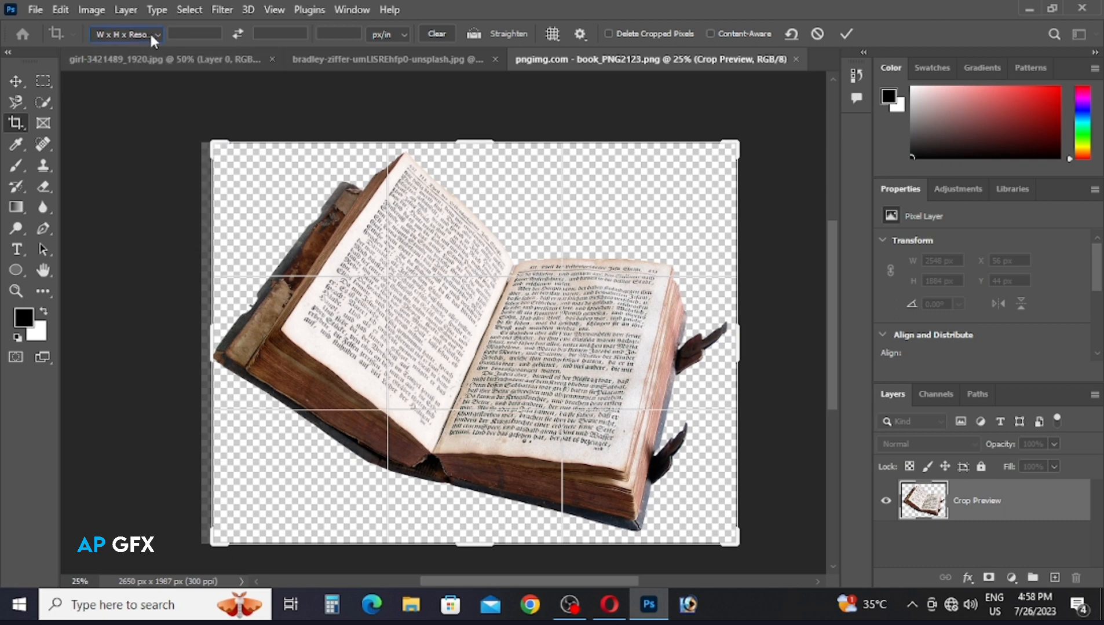
click(150, 33)
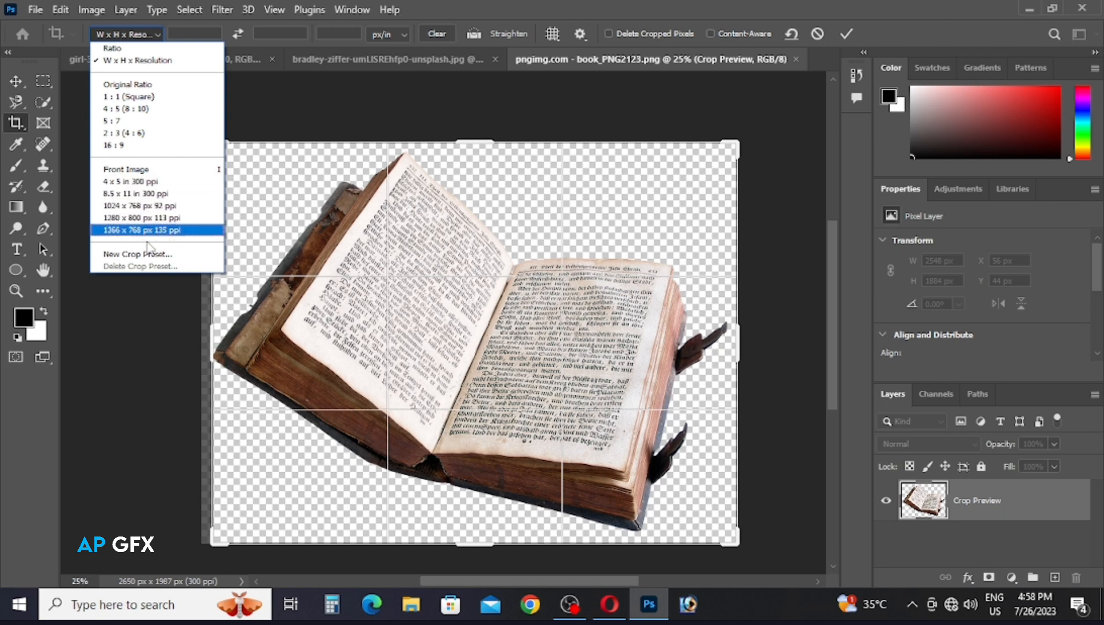
click(256, 113)
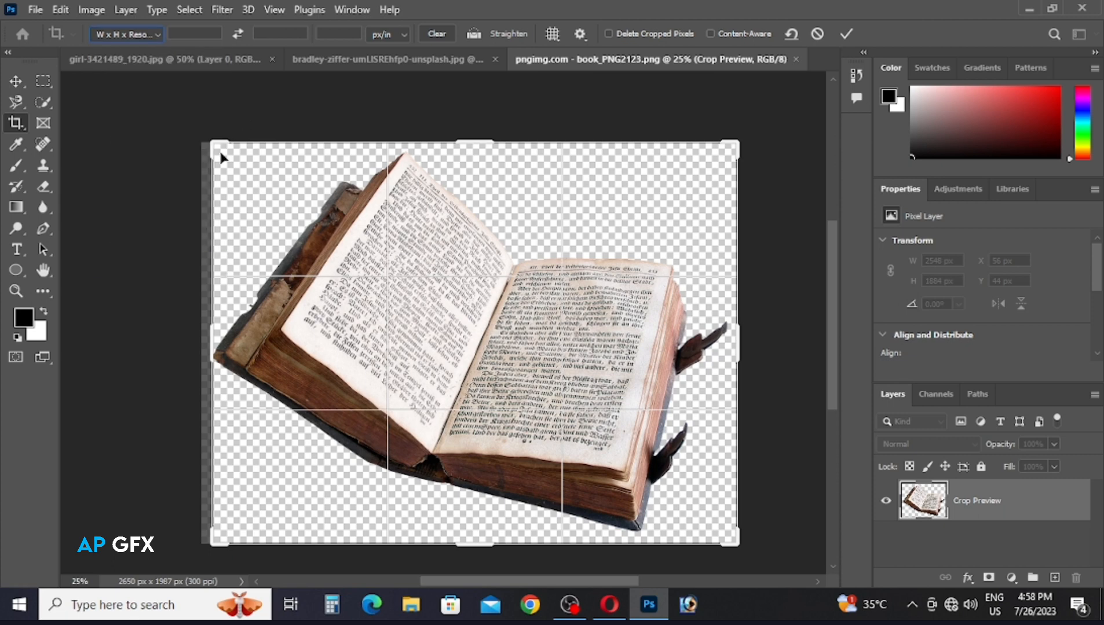